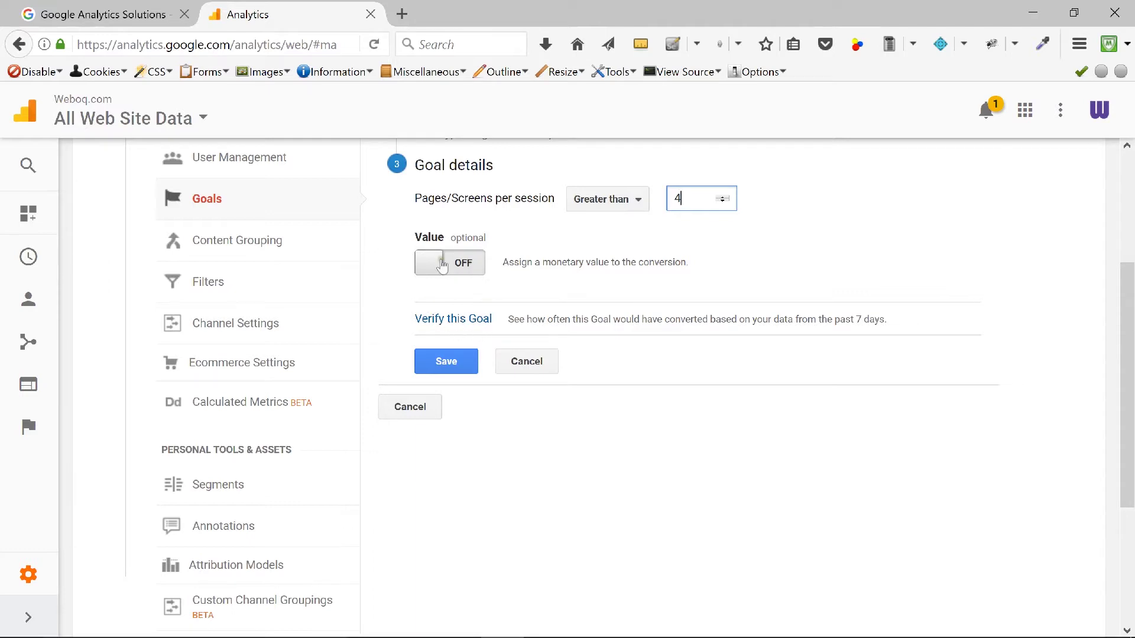
Verify the Pages/Screens per session goal against the past 7 days of data and save it
click(652, 354)
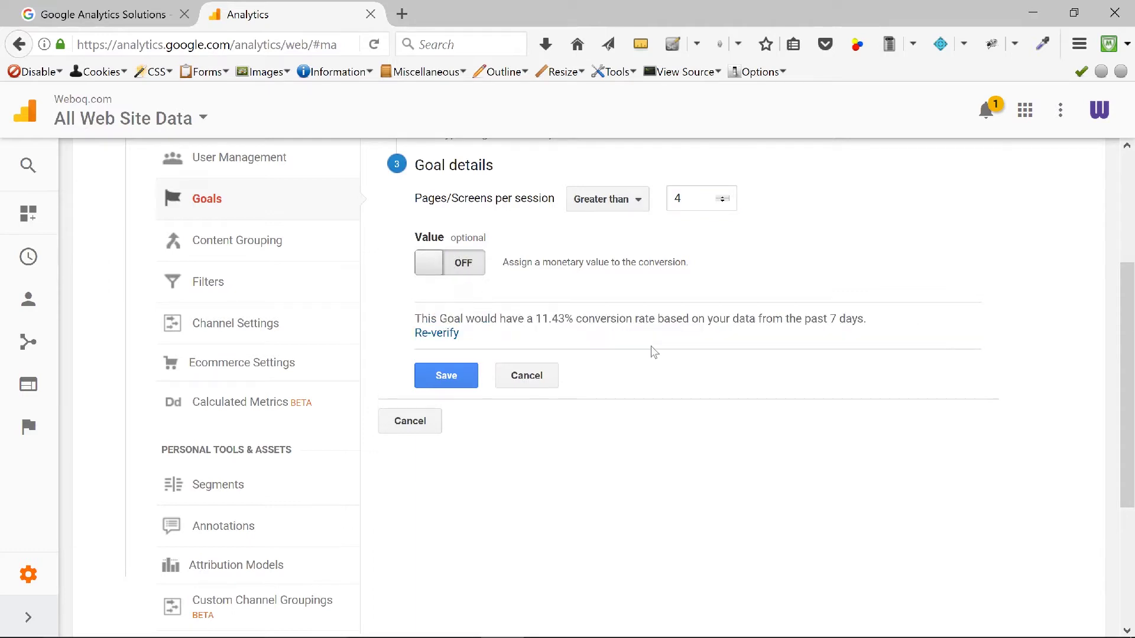
drag(414, 319, 565, 315)
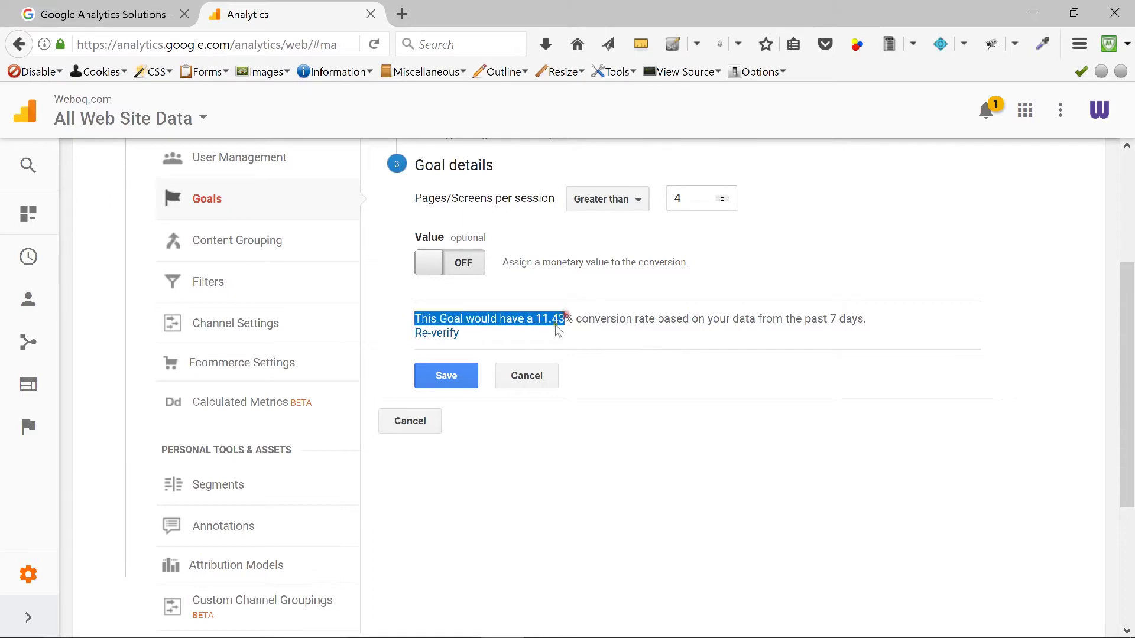
click(434, 319)
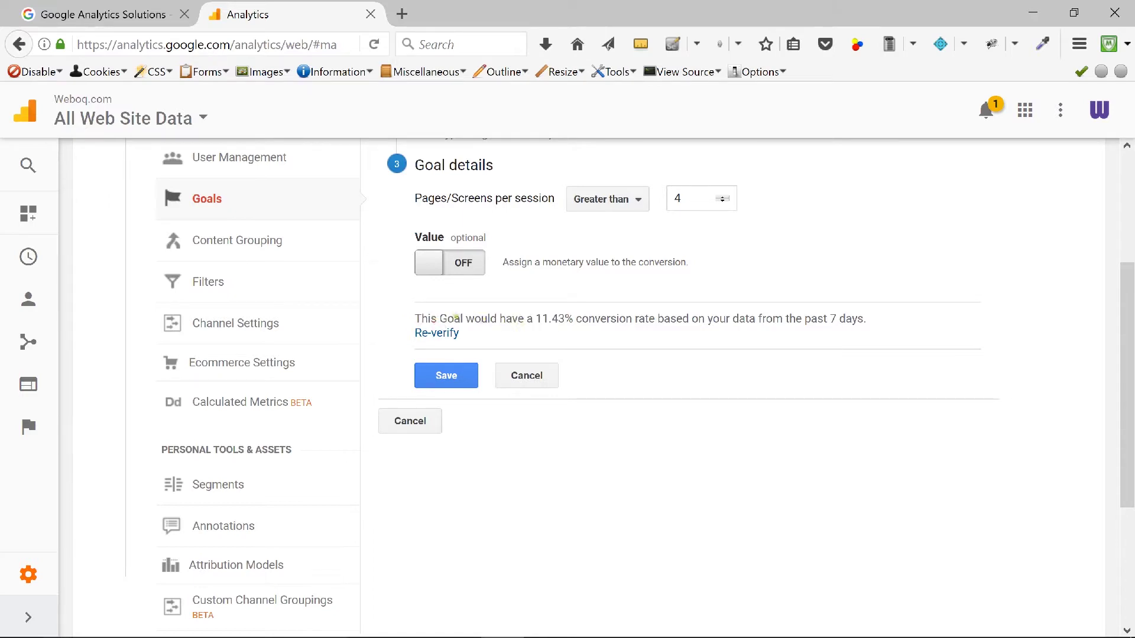
drag(533, 320, 573, 319)
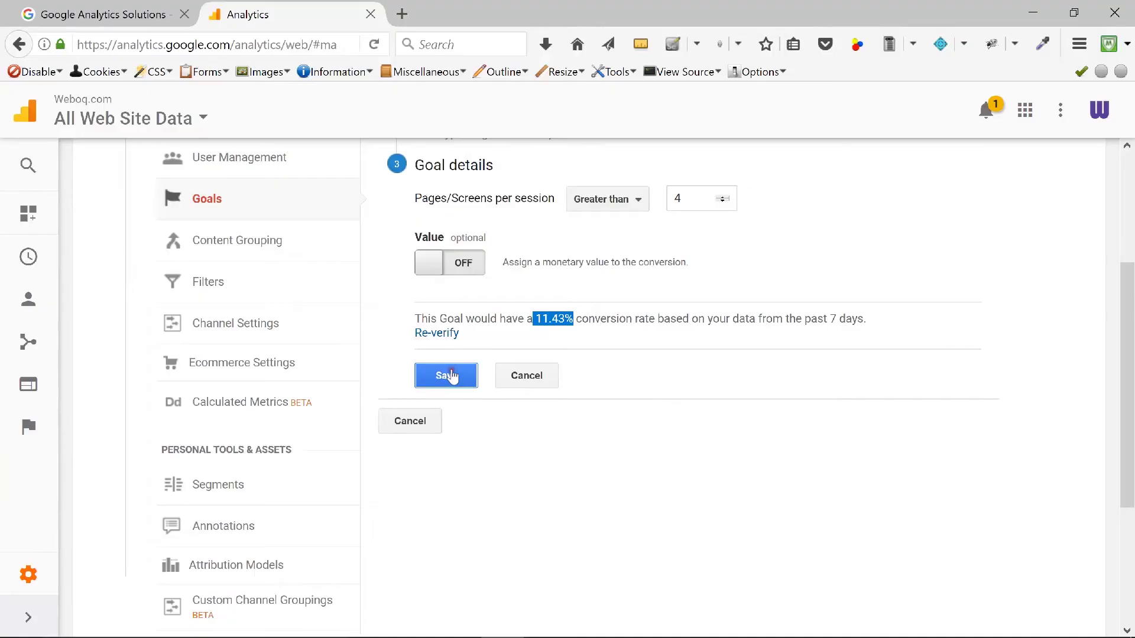
click(450, 374)
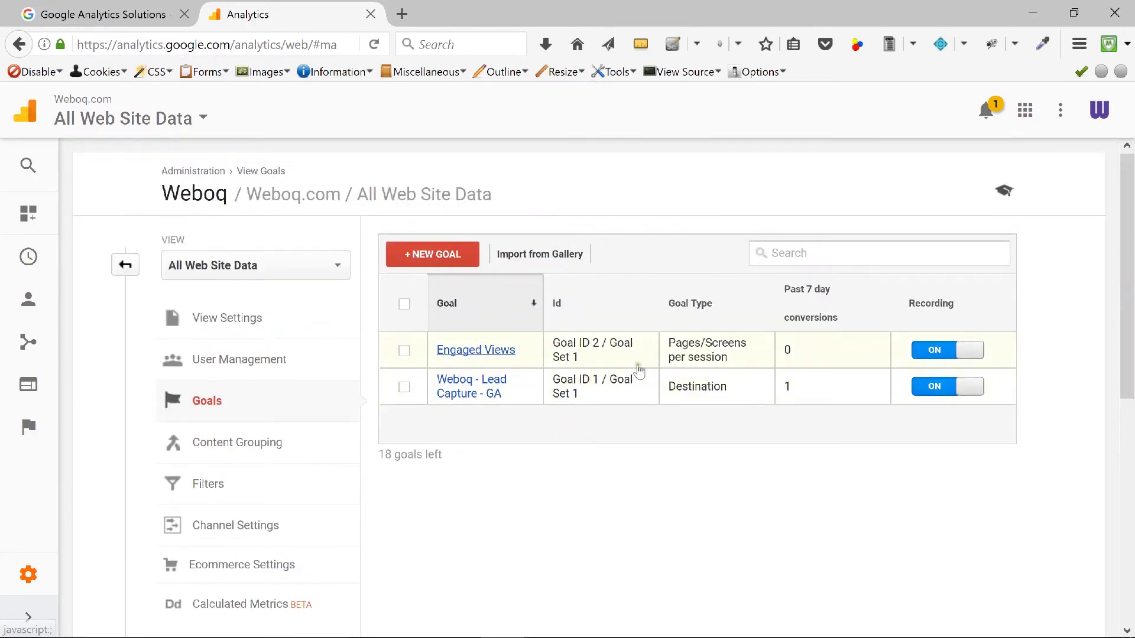
Open the "Weboq - Lead Capture - GA" goal and review the template chosen in its goal setup
click(422, 257)
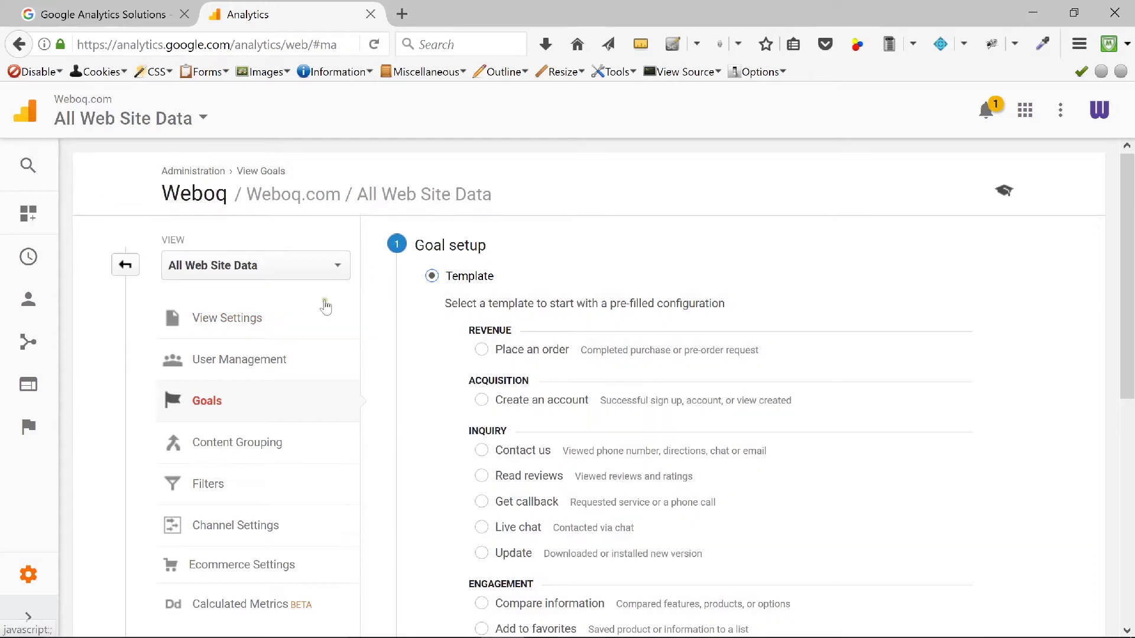
click(211, 412)
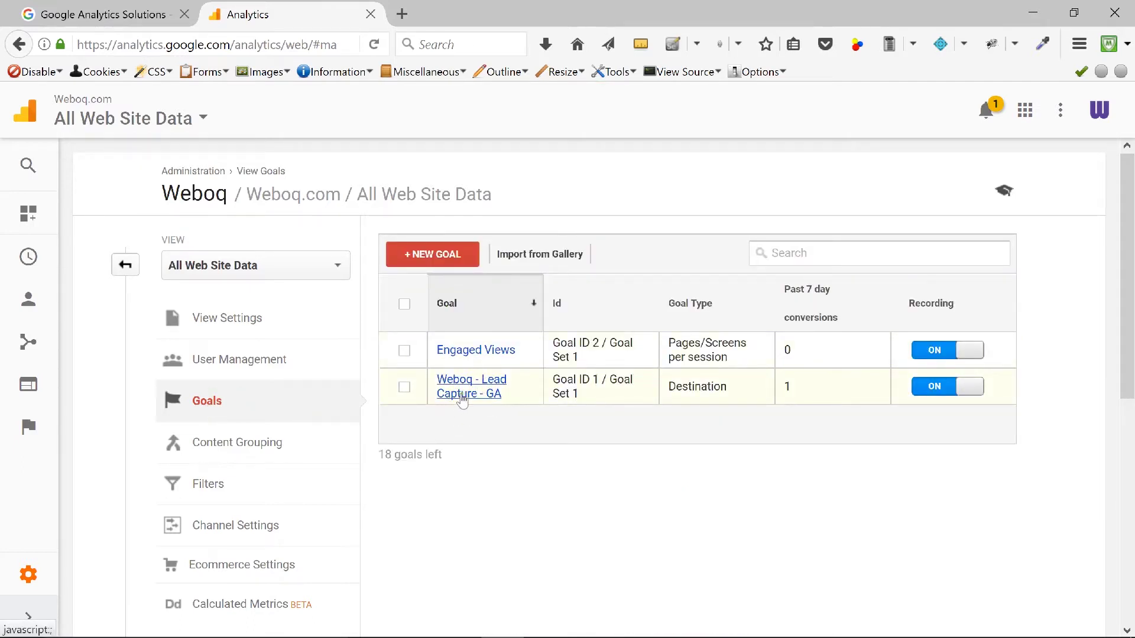
click(461, 394)
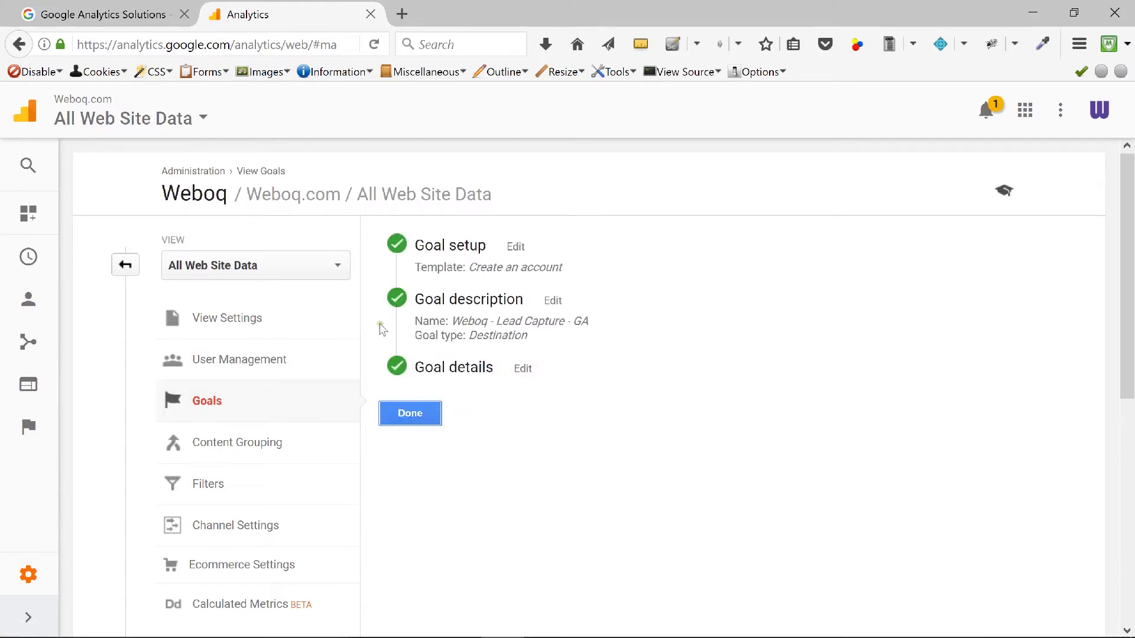
click(515, 247)
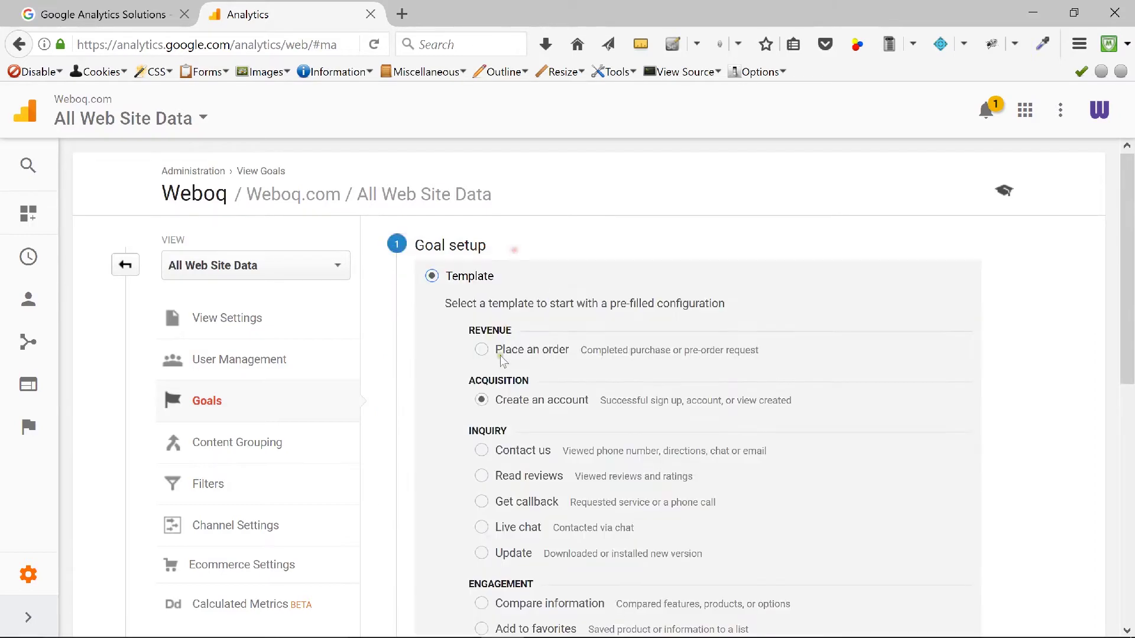
scroll(647, 379, down, 3)
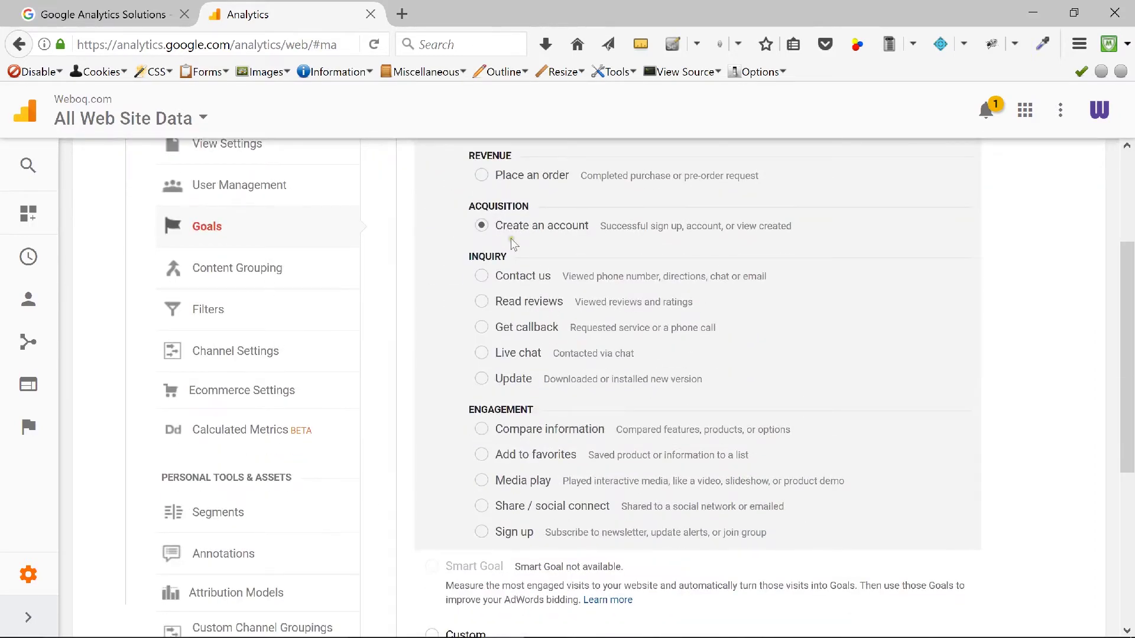
scroll(624, 282, down, 3)
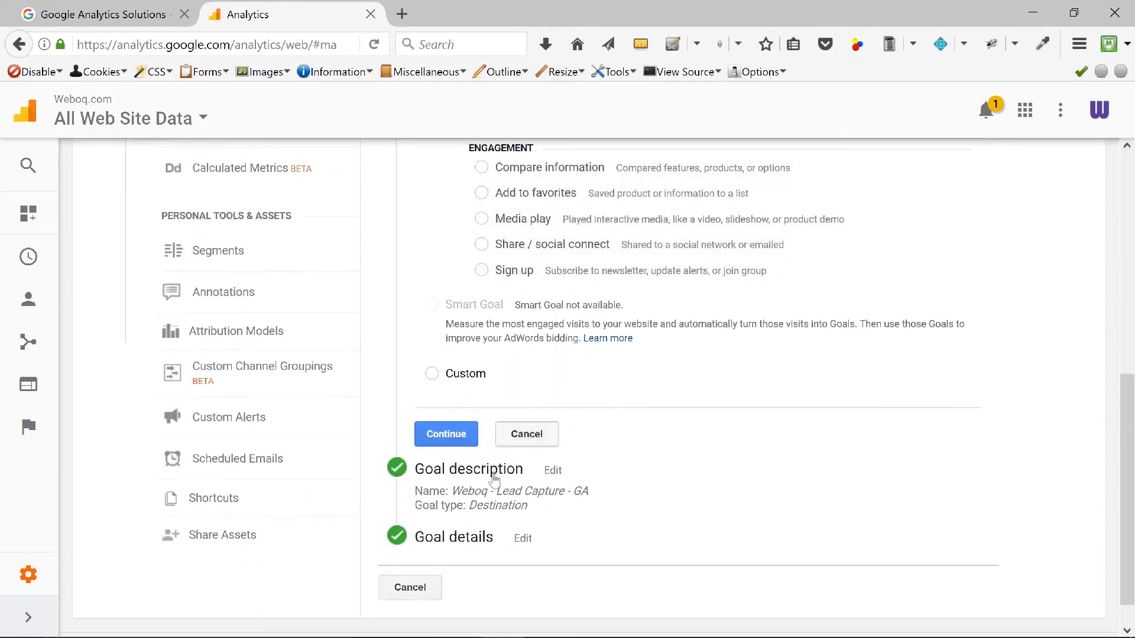
click(447, 431)
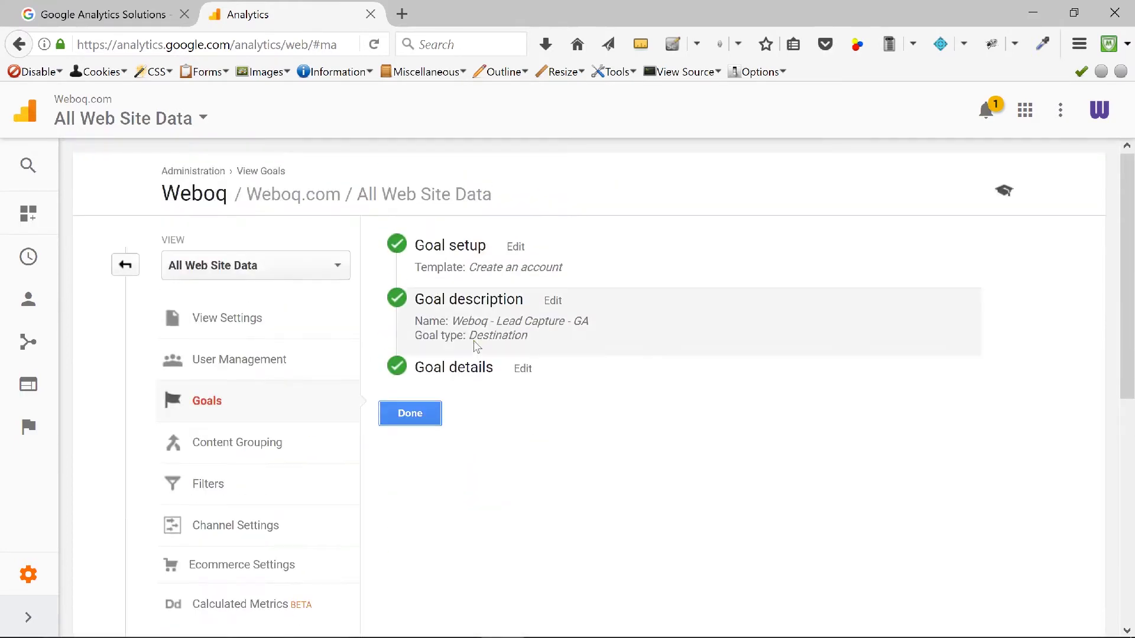
Review the name and type in the lead capture goal's description and continue without changing them
click(555, 302)
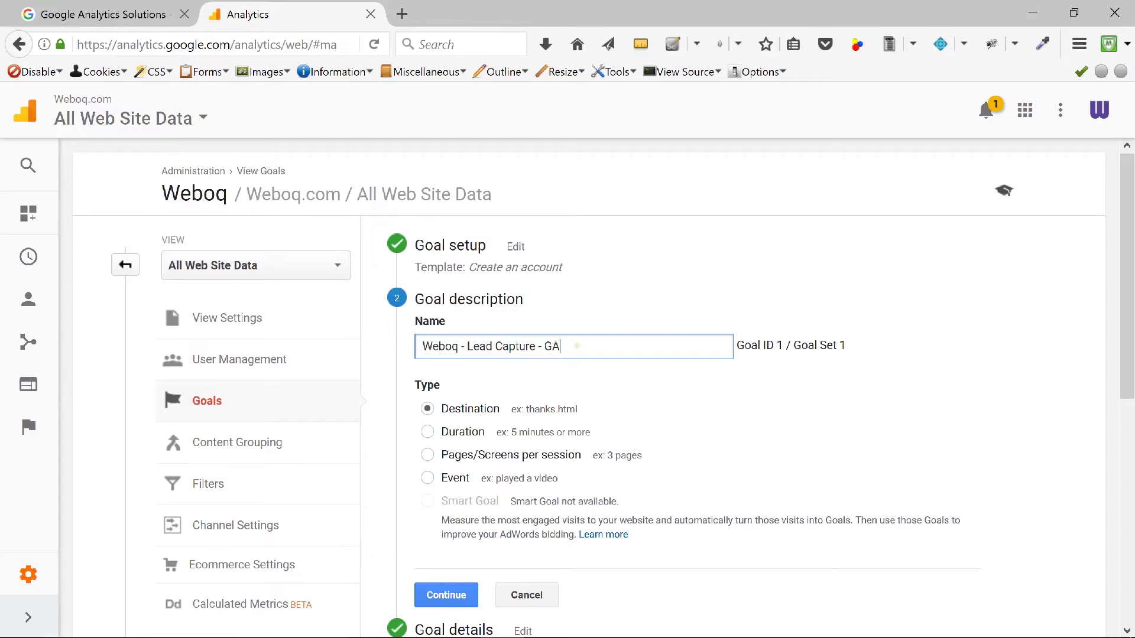
scroll(591, 408, down, 2)
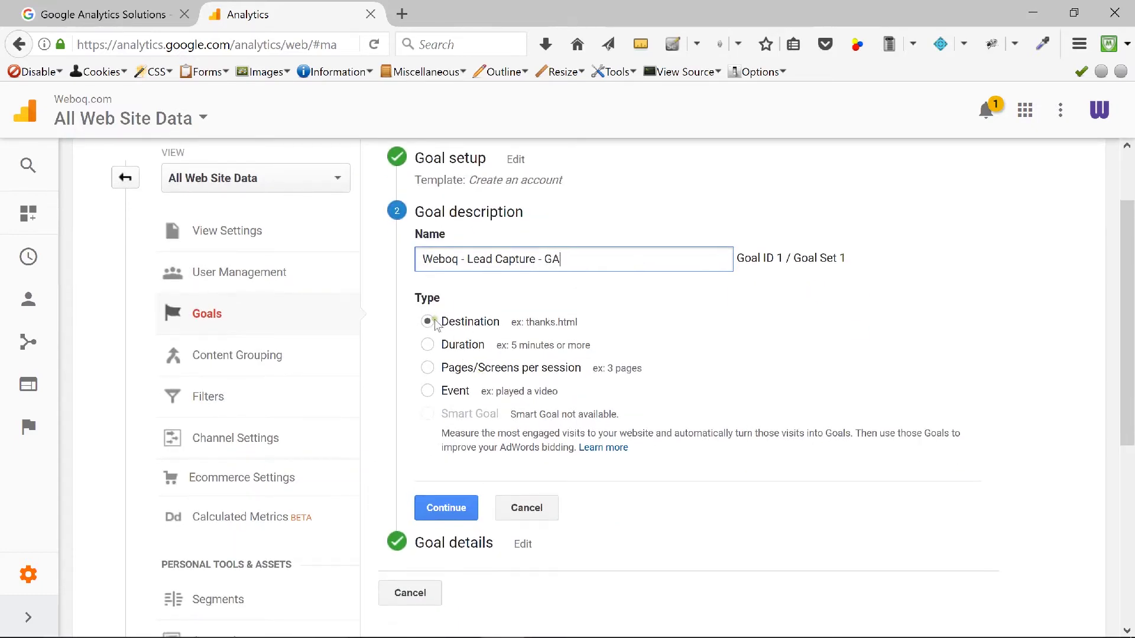
scroll(515, 354, down, 2)
click(470, 414)
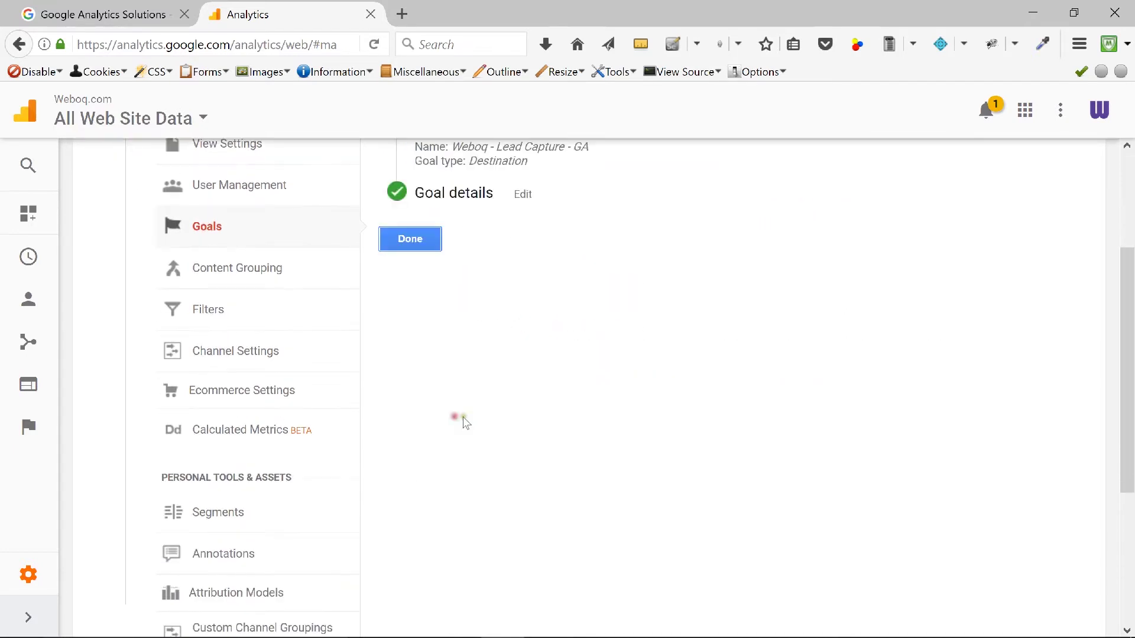
Open the lead capture goal's details and examine its destination URL and the screen/page of its funnel step
click(519, 196)
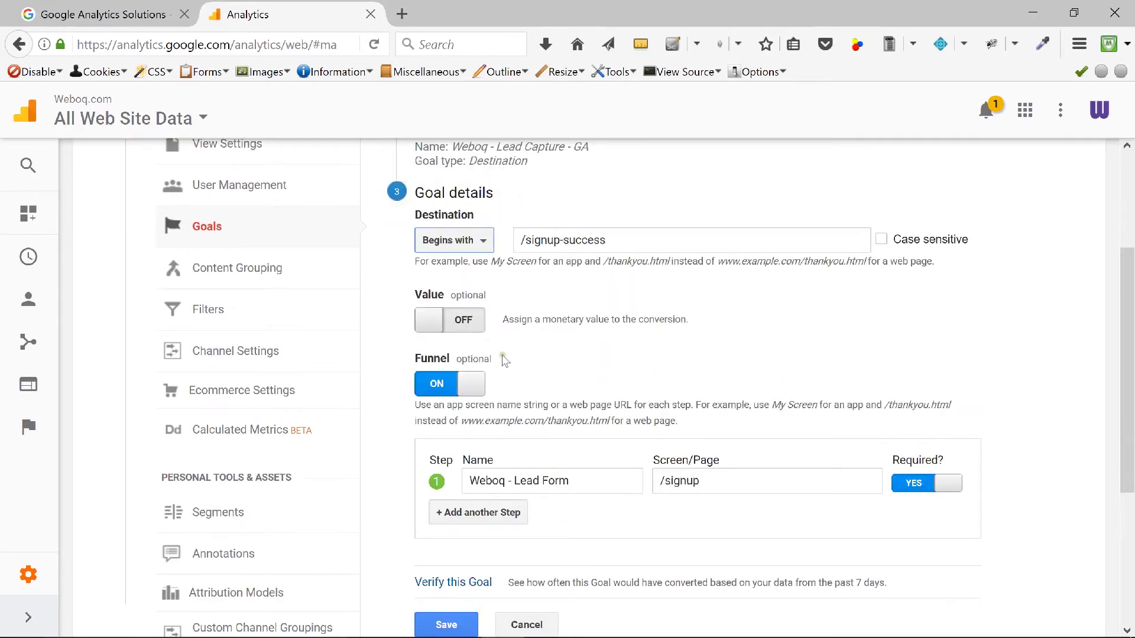
click(608, 245)
drag(617, 242, 519, 237)
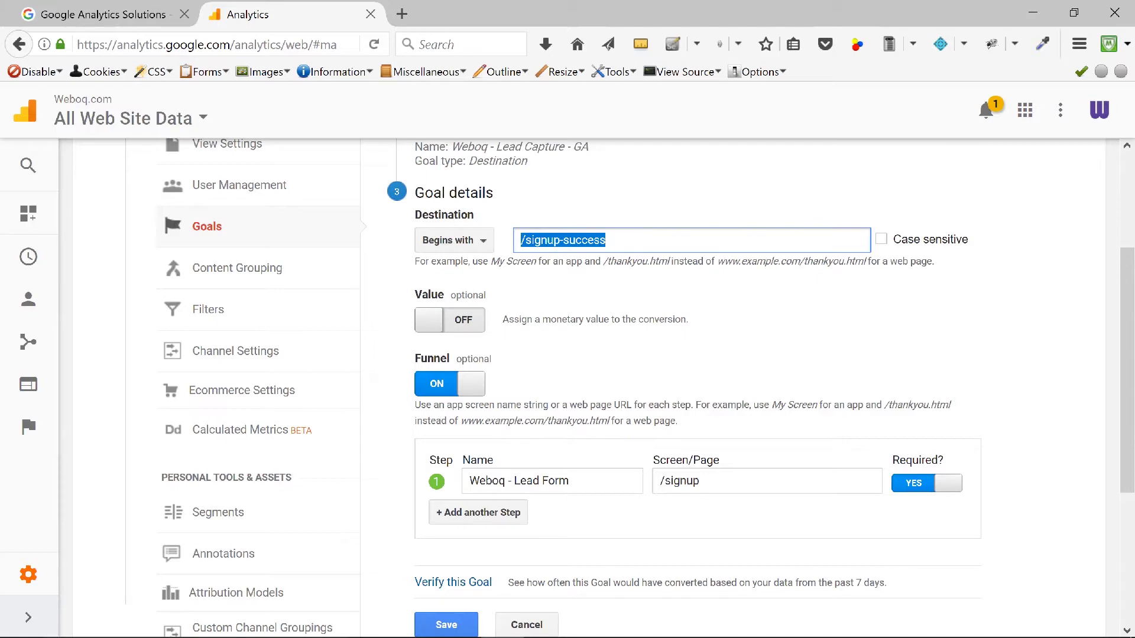
click(617, 240)
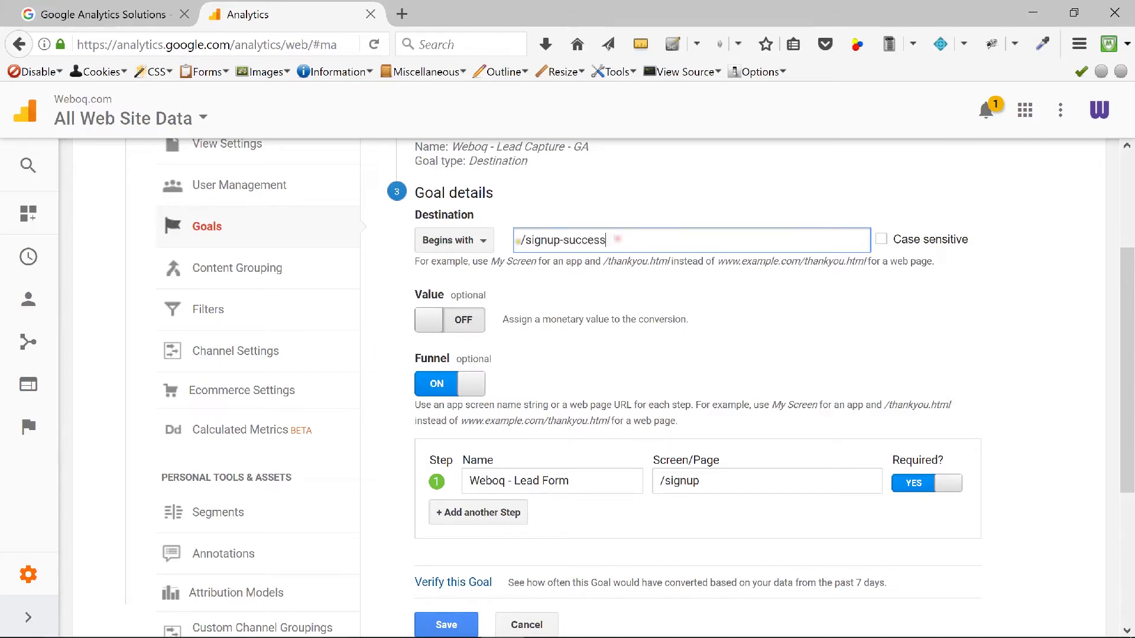
drag(519, 240, 616, 243)
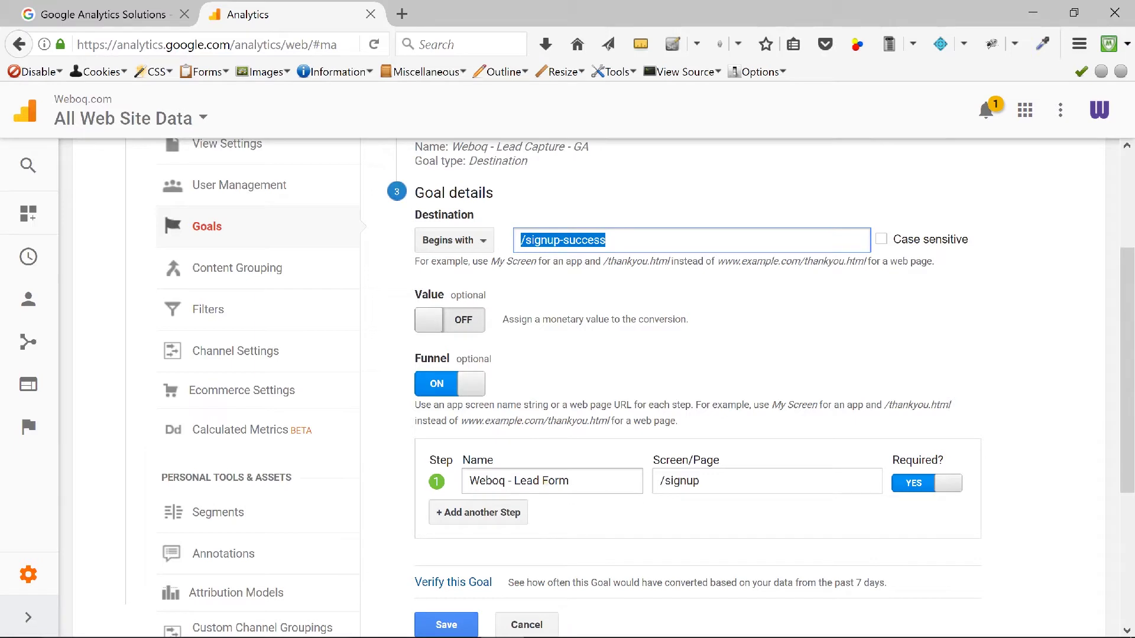
scroll(1129, 404, down, 1)
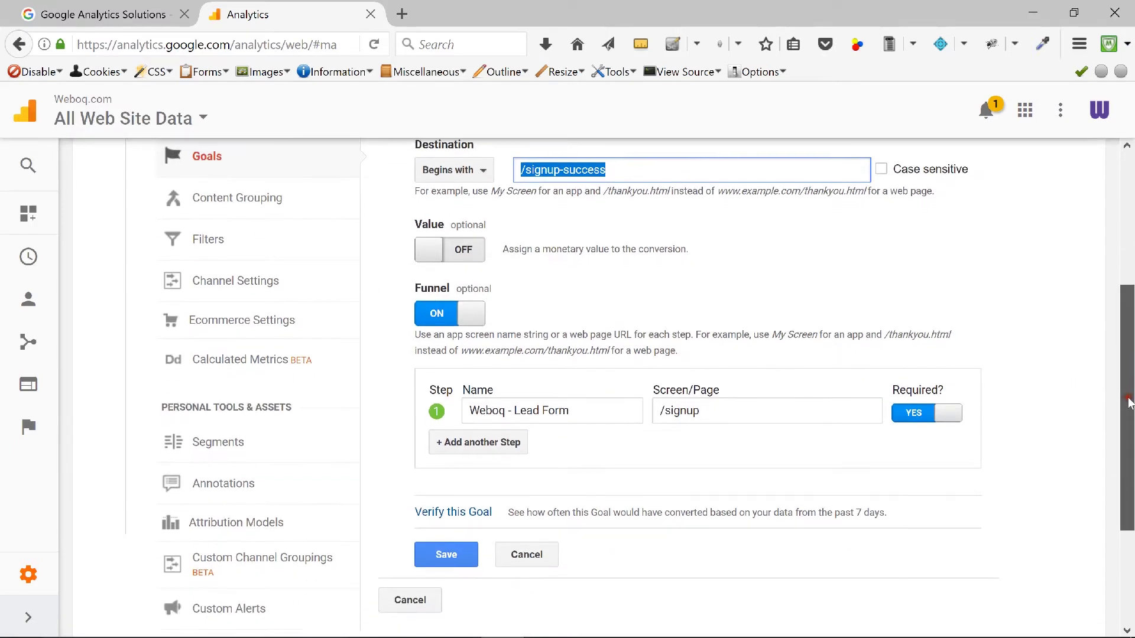
double_click(662, 412)
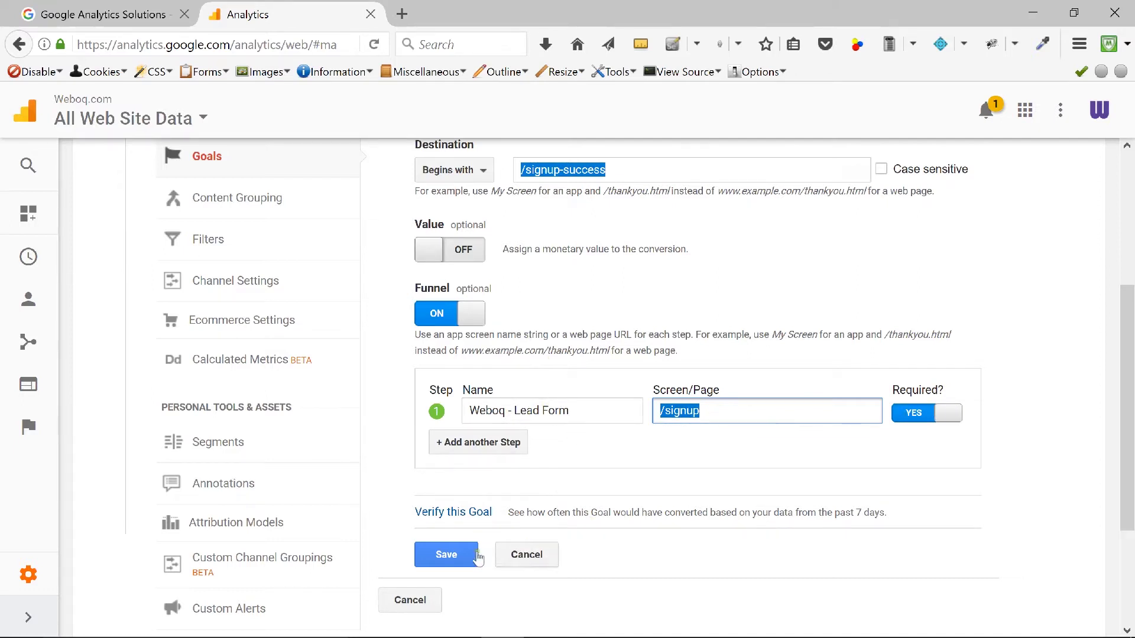
Verify the lead capture goal against the past 7 days of data and save it
click(450, 513)
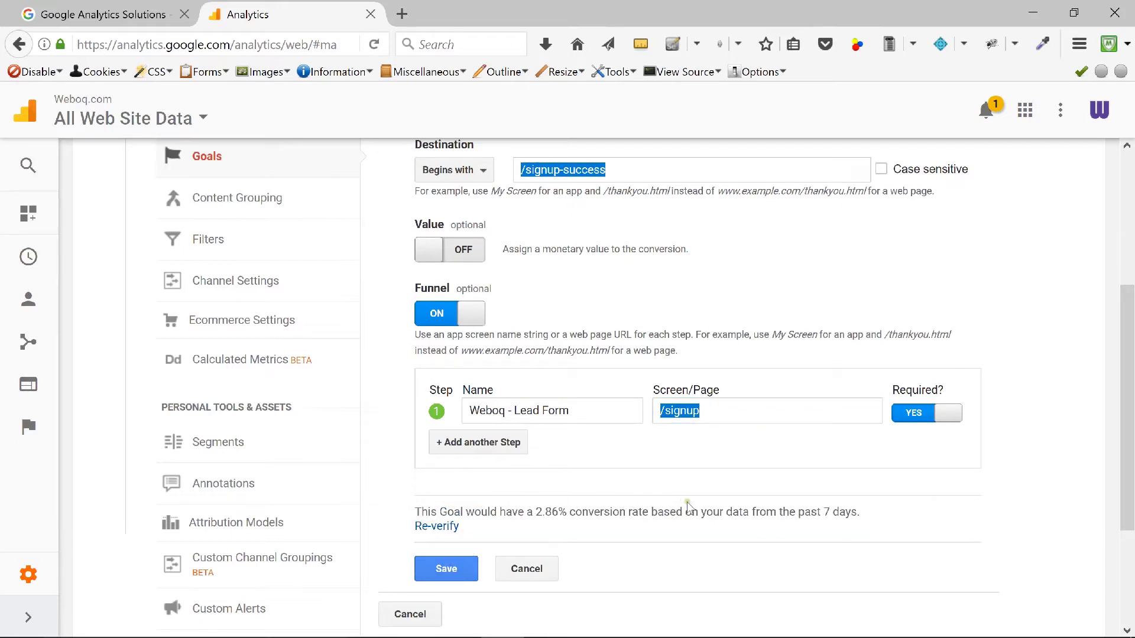
drag(535, 512, 565, 507)
drag(1127, 390, 1127, 422)
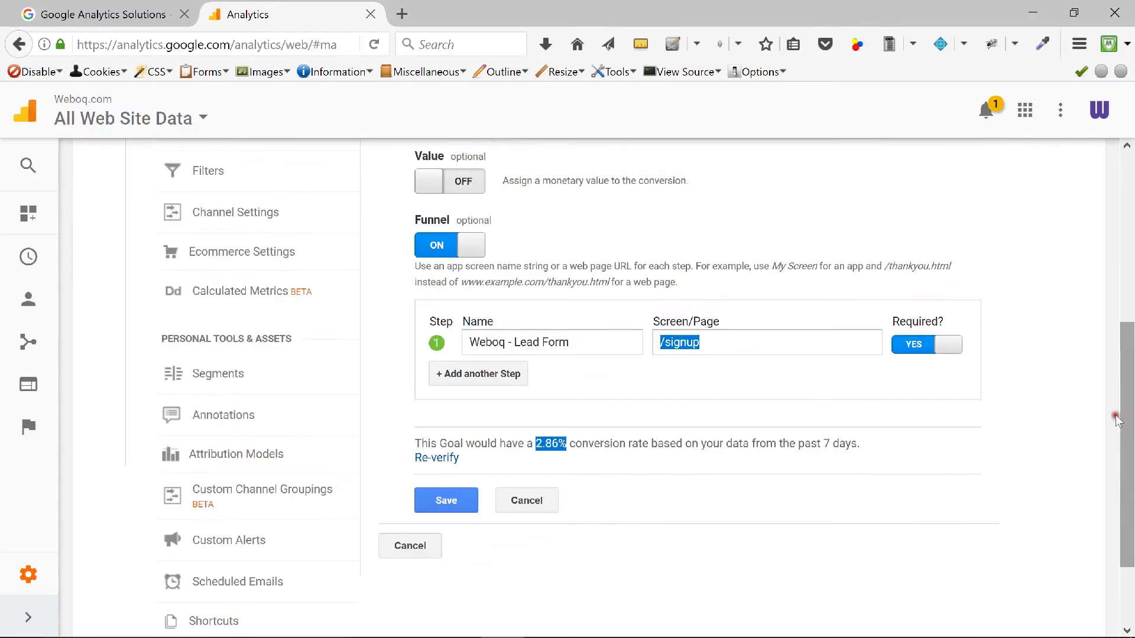
click(446, 501)
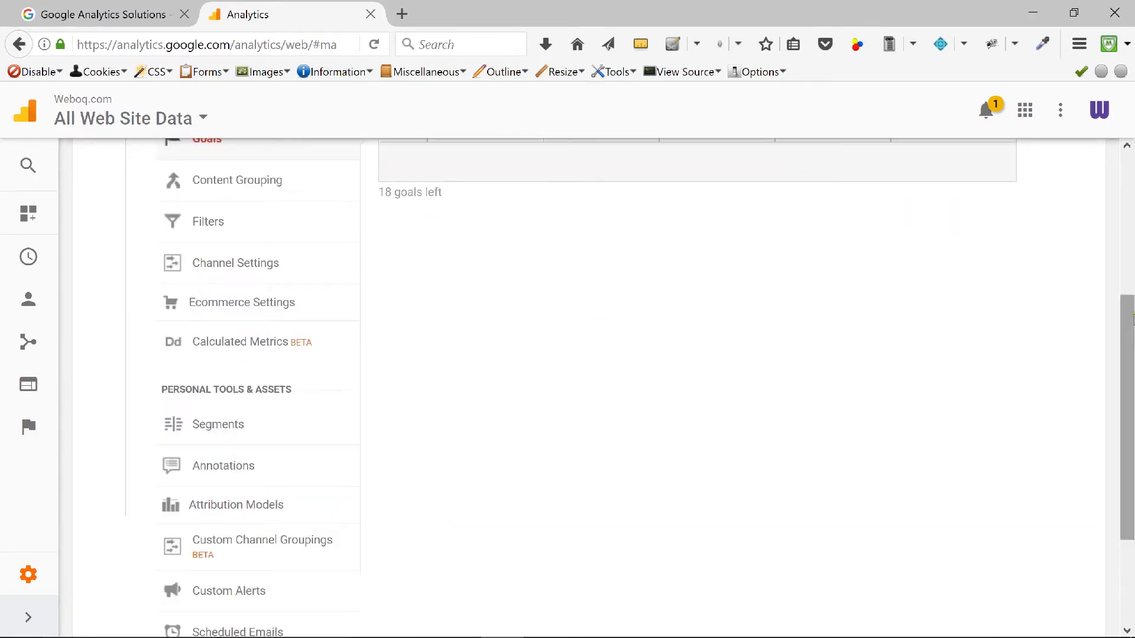
Create a new goal using the Custom setup option and continue to its description
drag(1126, 352, 1121, 211)
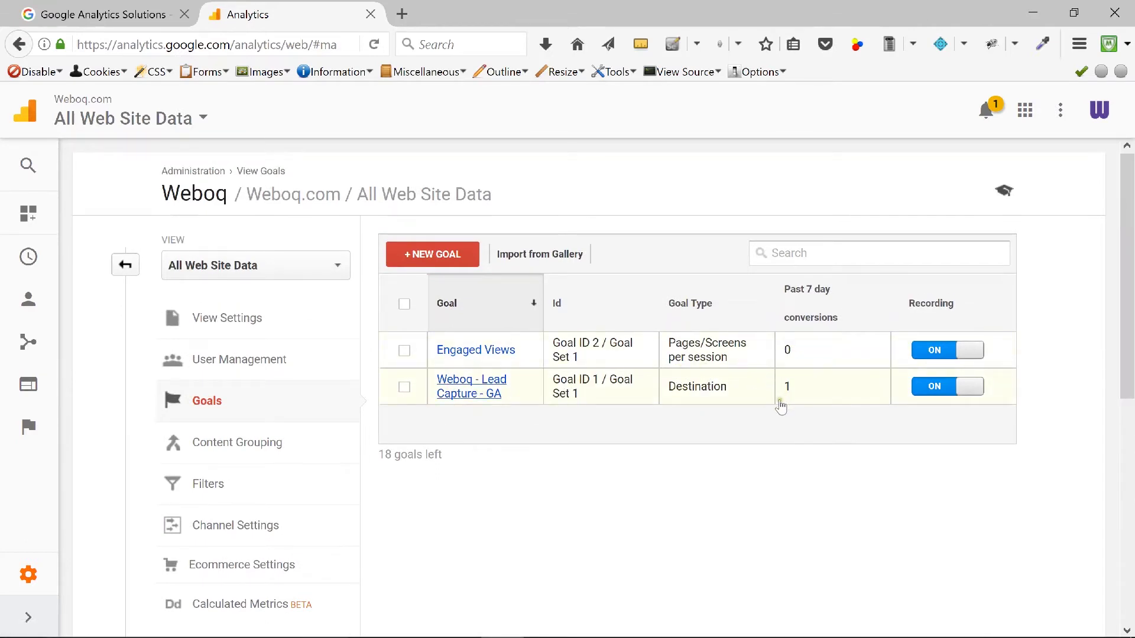
click(427, 260)
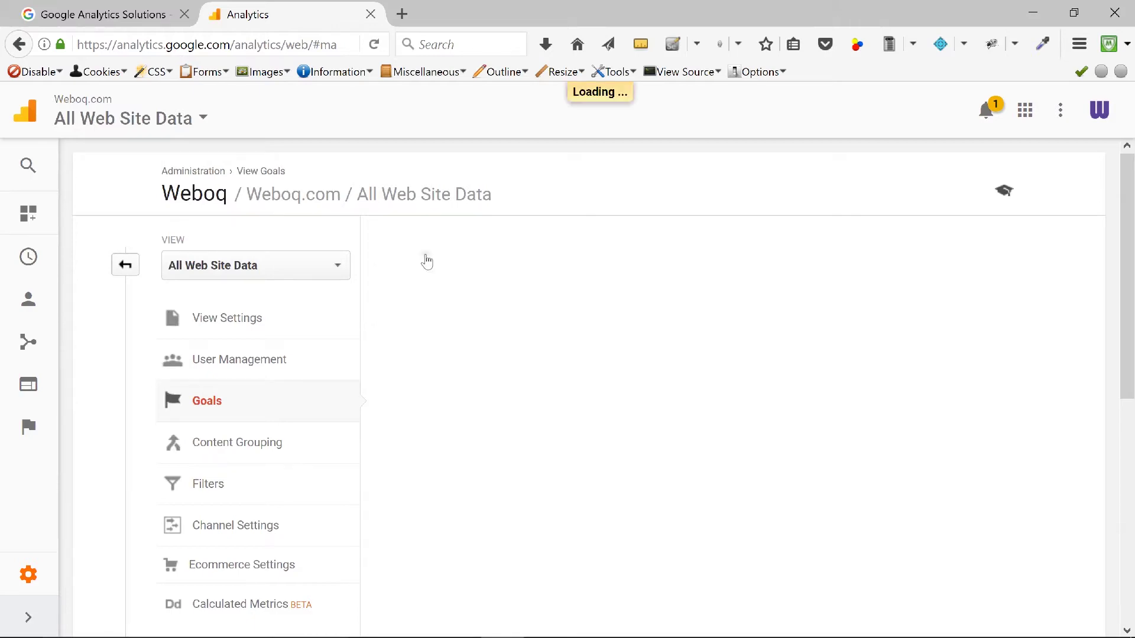
drag(1122, 289, 1121, 461)
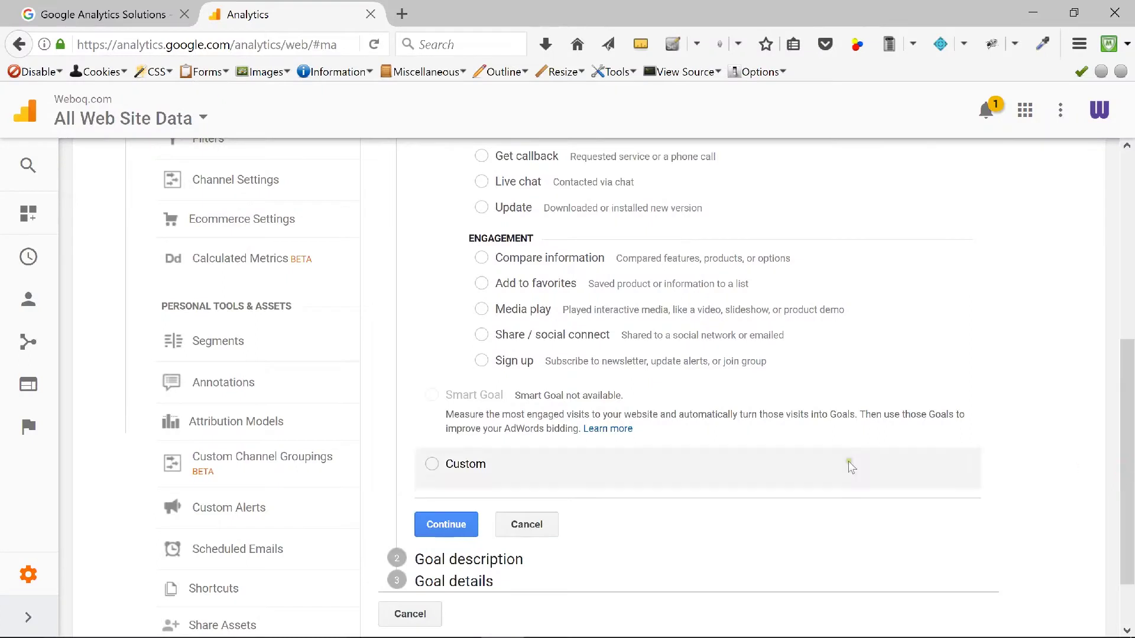
click(432, 464)
drag(1128, 421, 1128, 455)
click(448, 458)
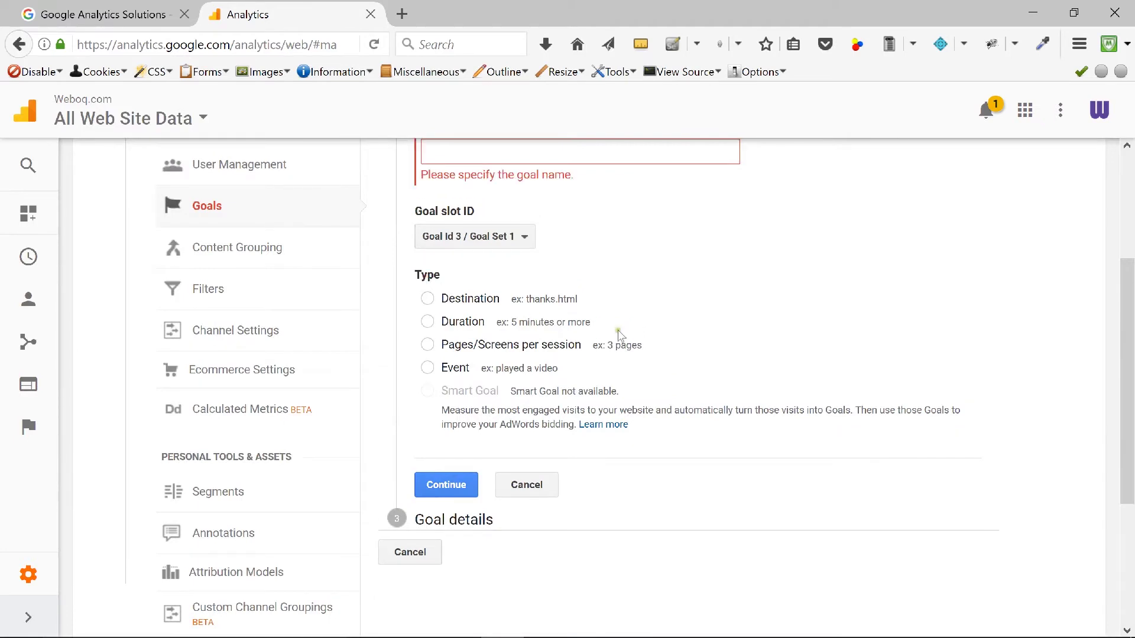
Name the new custom goal "Downloaded Business Plan"
drag(1129, 397, 1128, 346)
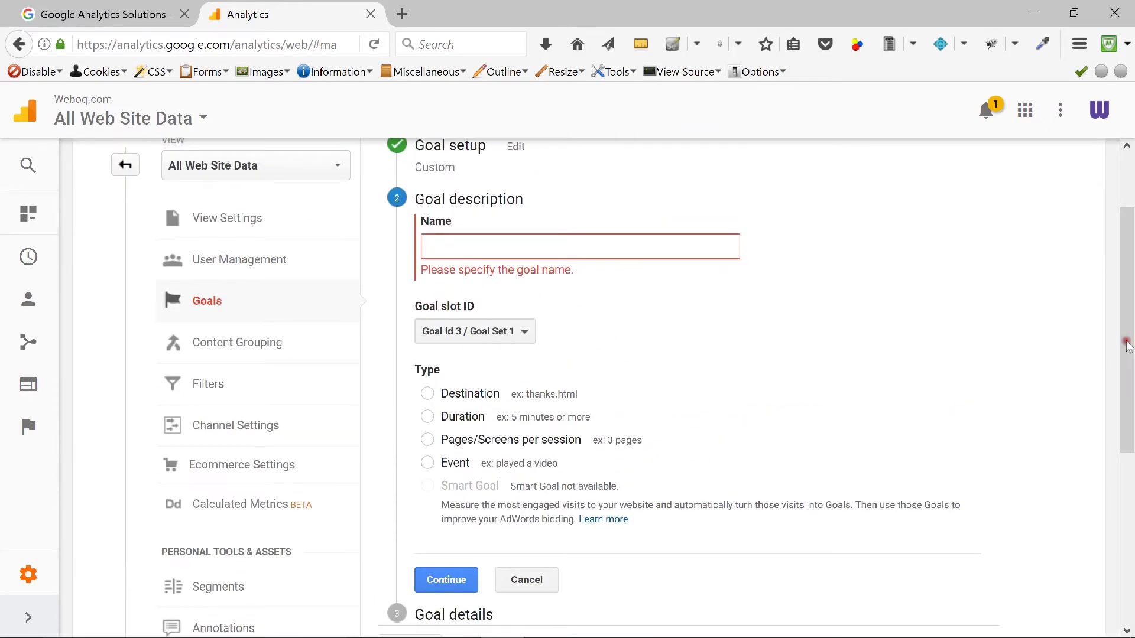
click(456, 245)
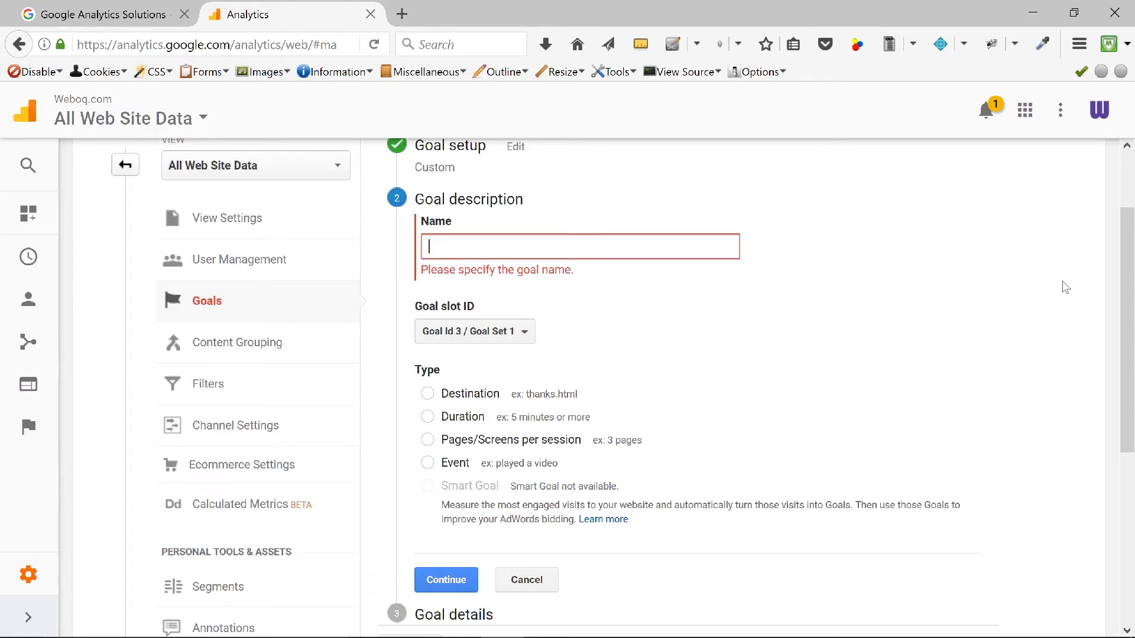
text(B)
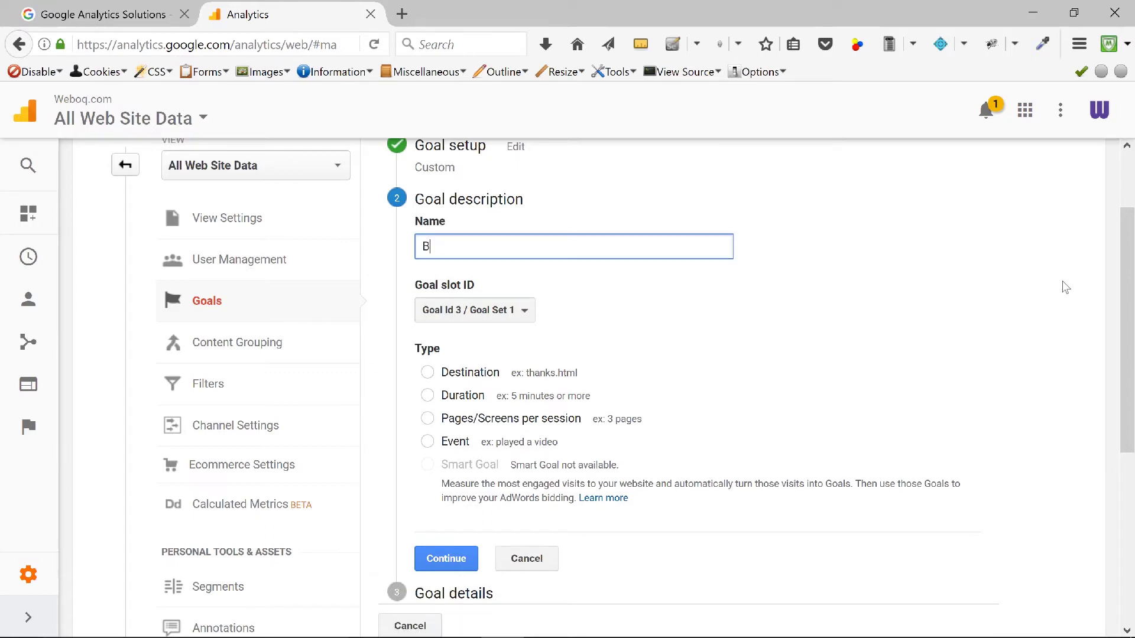
text(usiness)
key(Home)
text(Downd)
key(BackSpace)
text(loaded)
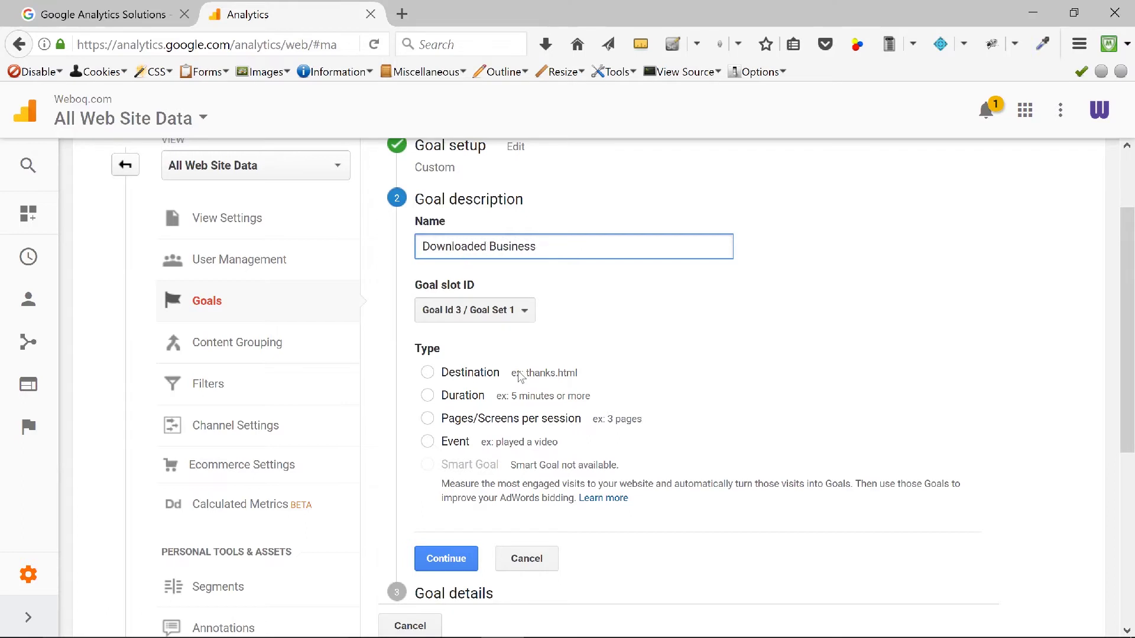
click(556, 247)
text(Plan)
key(BackSpace)
key(BackSpace)
key(BackSpace)
text(lan)
Set the new goal's type to Destination and continue to its goal details
scroll(482, 388, down, 3)
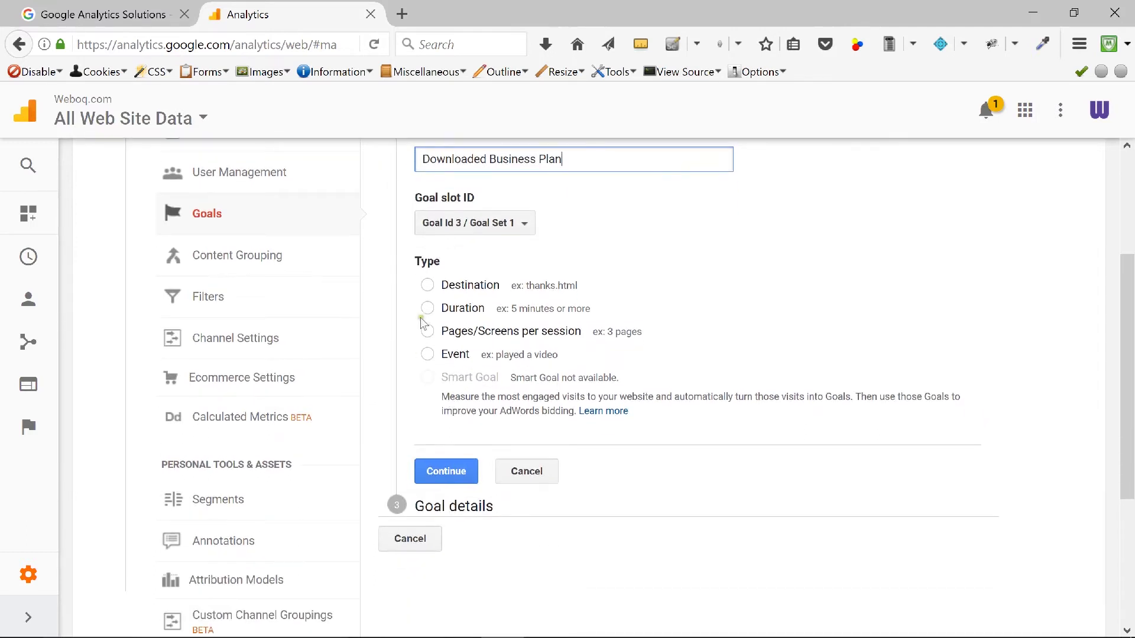
click(427, 285)
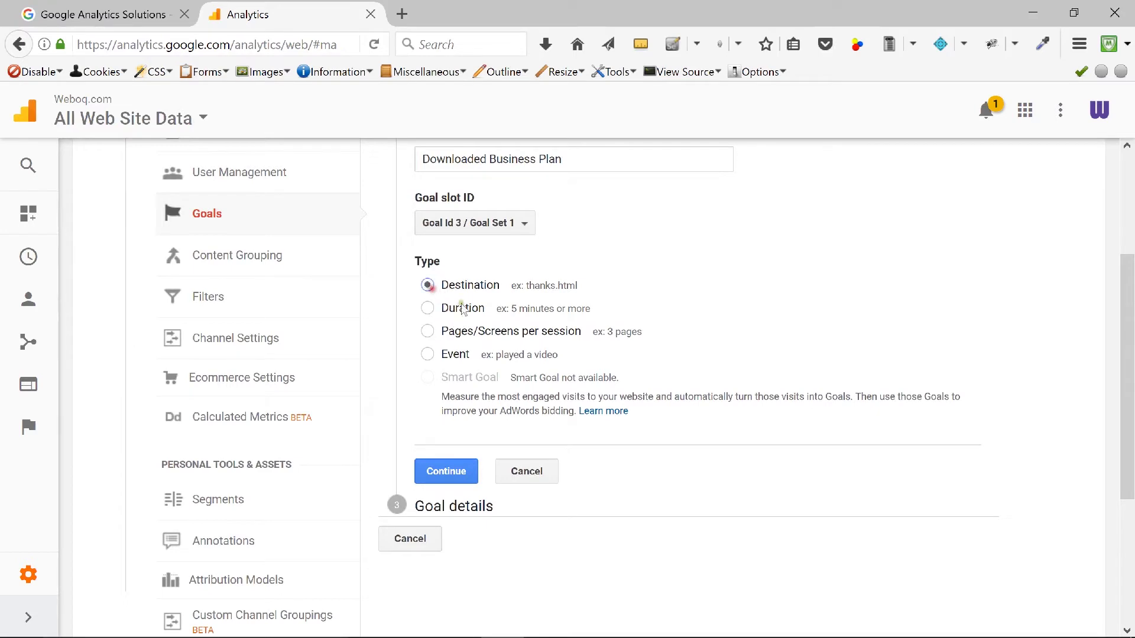
click(445, 471)
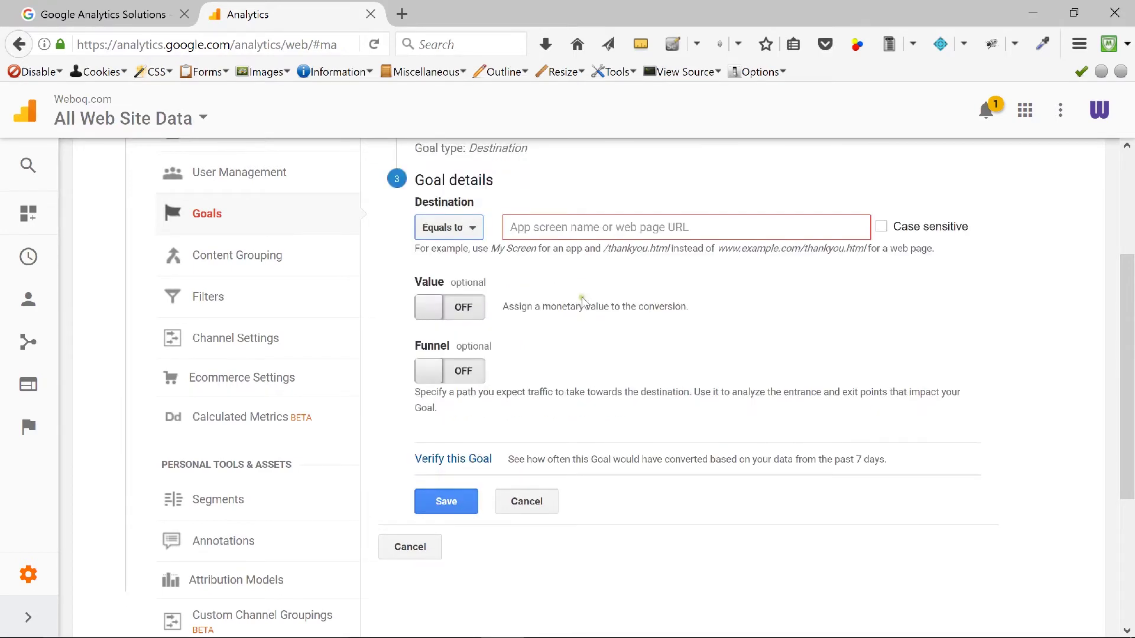
Enter .*bussiness-plan-download.* as the destination of the Downloaded Business Plan goal
click(554, 228)
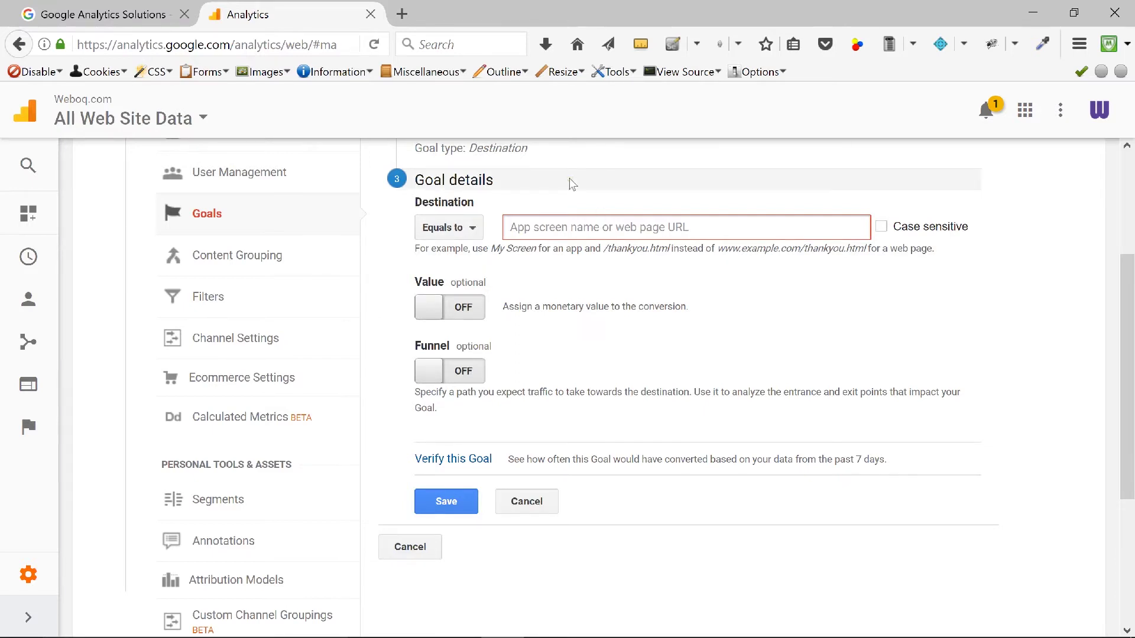
text(.*)
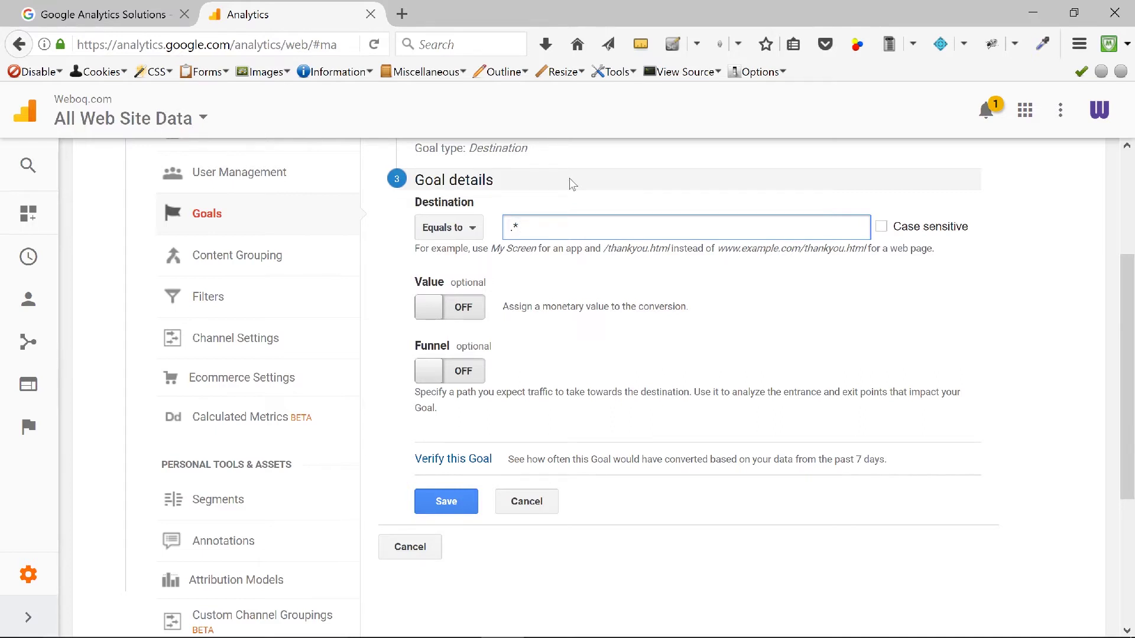
text(bussiness-plan-download)
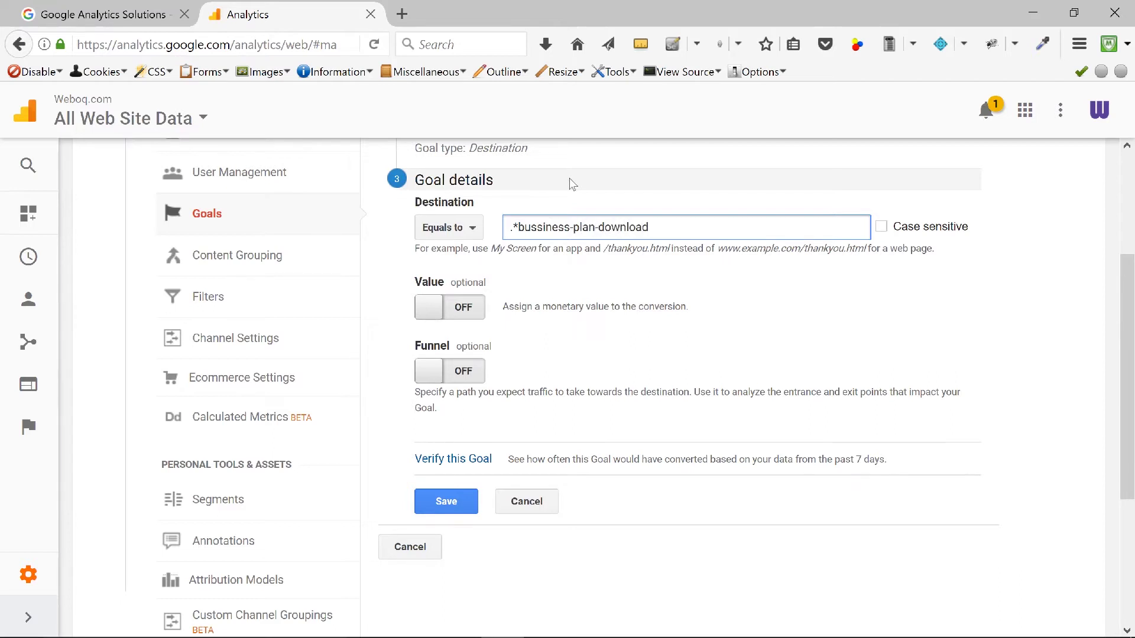
text(.*)
drag(657, 227, 651, 227)
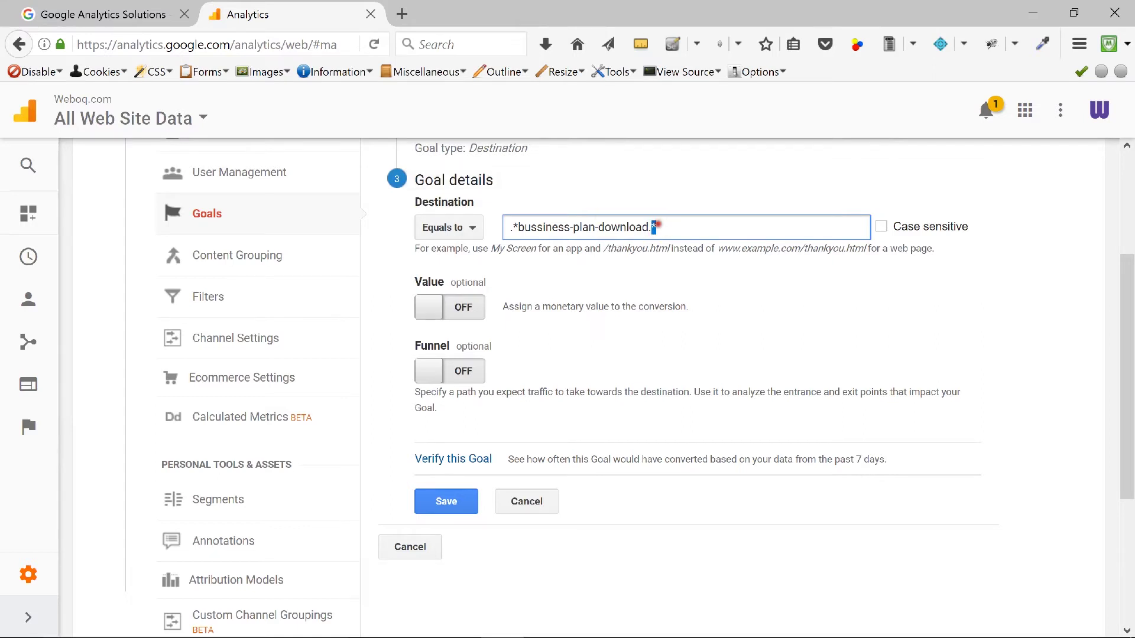
click(654, 228)
drag(518, 227, 512, 227)
drag(648, 228, 673, 226)
Set the destination's match type to Regular expression
click(447, 230)
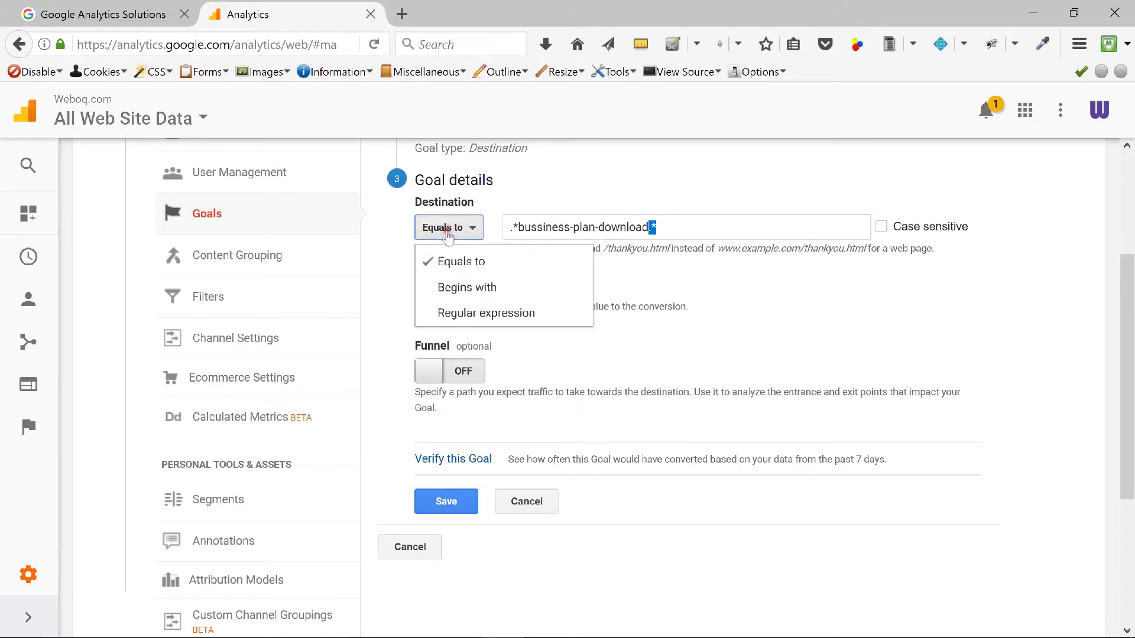
click(465, 314)
click(731, 227)
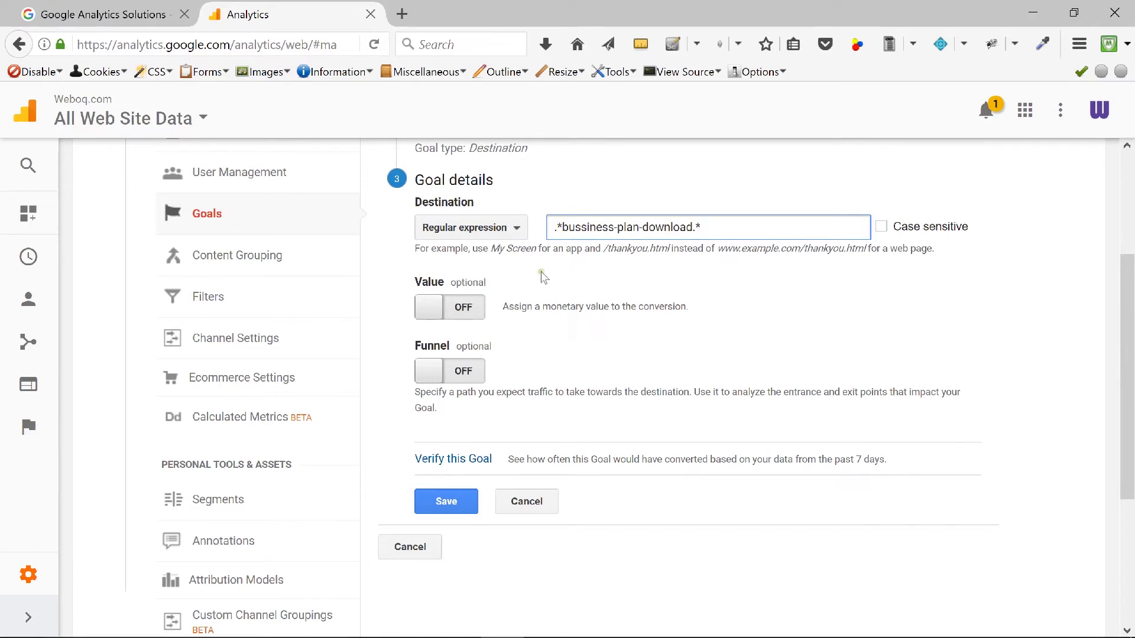
Turn on the goal's funnel and name its first step "Viewed Business Plan Form"
click(478, 377)
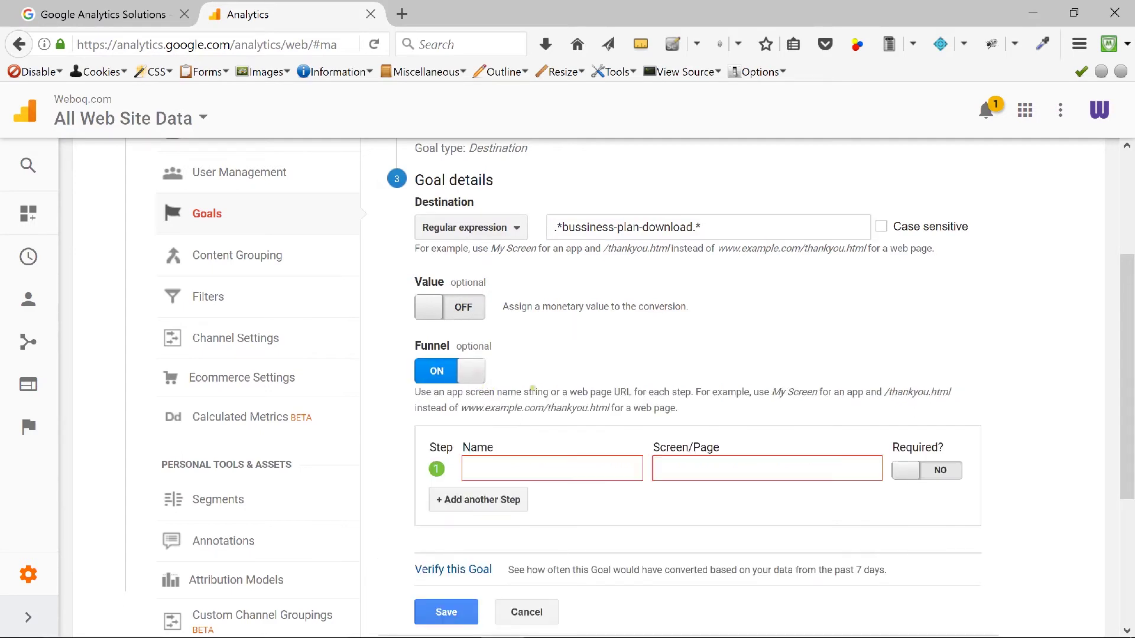
click(511, 469)
text(Viewed)
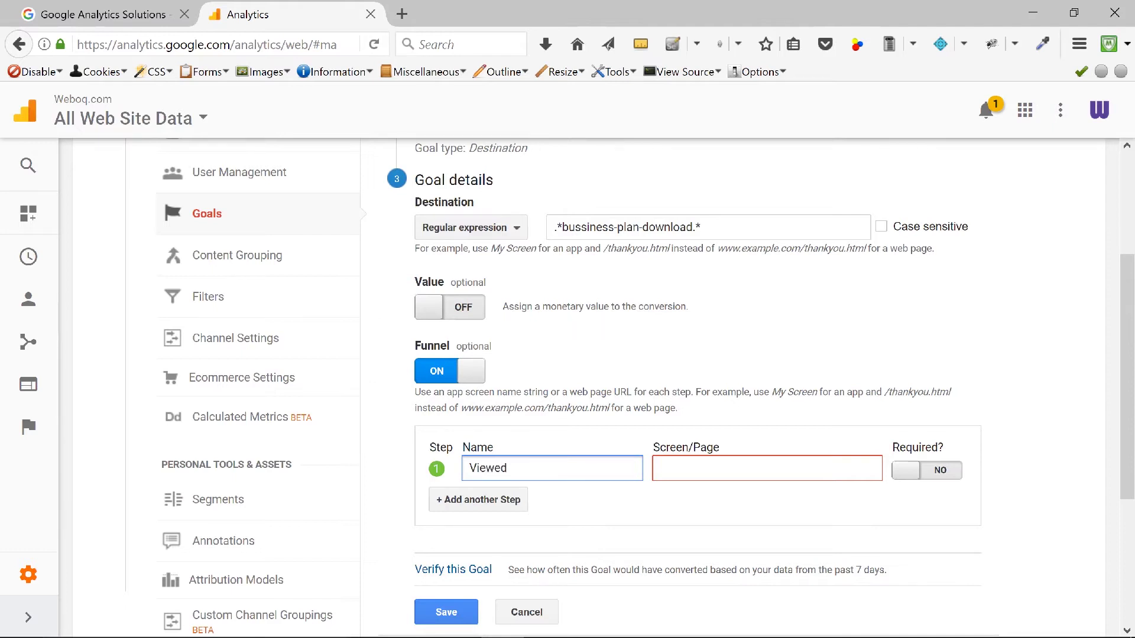
text( Business Plan Form)
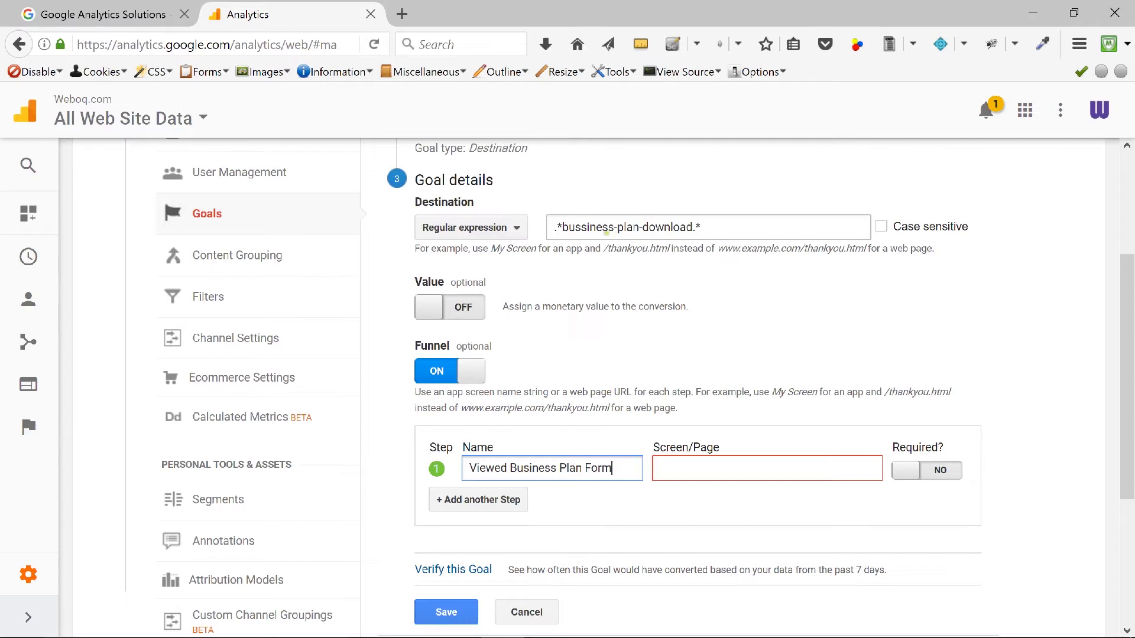
Correct the destination to .*business-plan-download.* and set the first funnel step's page to .*business-plan-page\/
click(585, 229)
key(BackSpace)
click(709, 468)
text(.*business-plan-)
text(page)
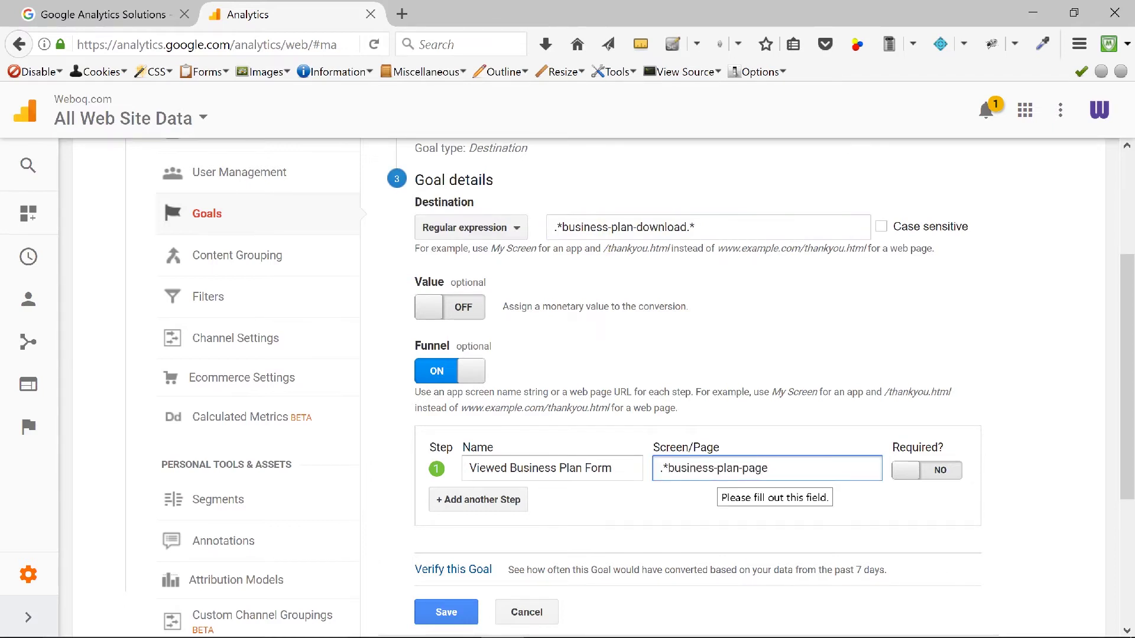
text(\/)
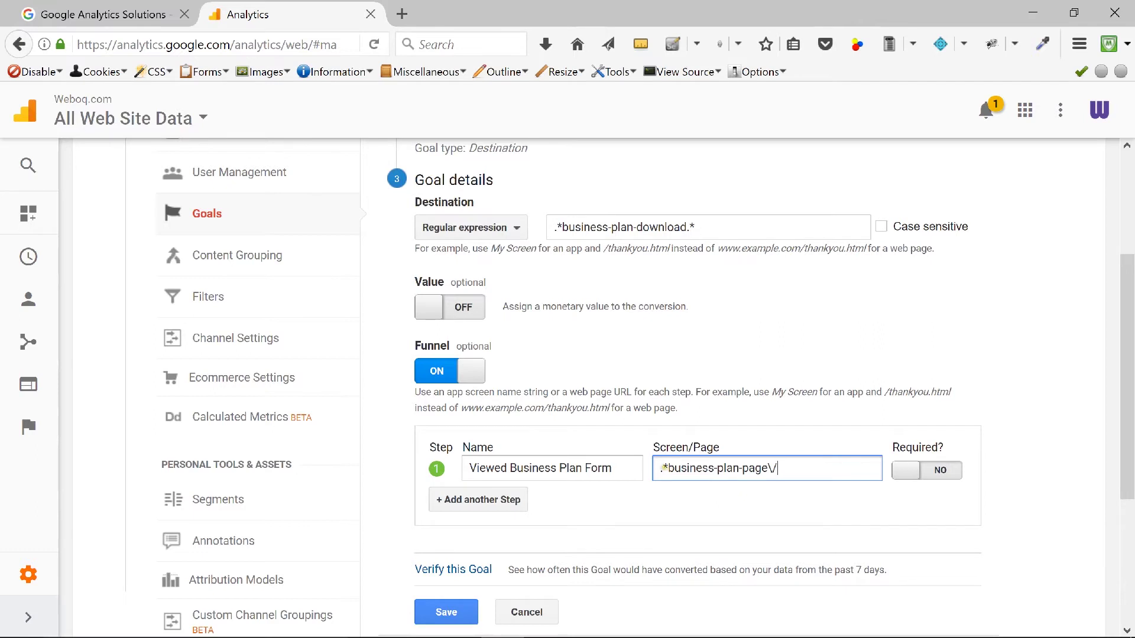
Make the Viewed Business Plan Form funnel step required and save the goal
click(940, 471)
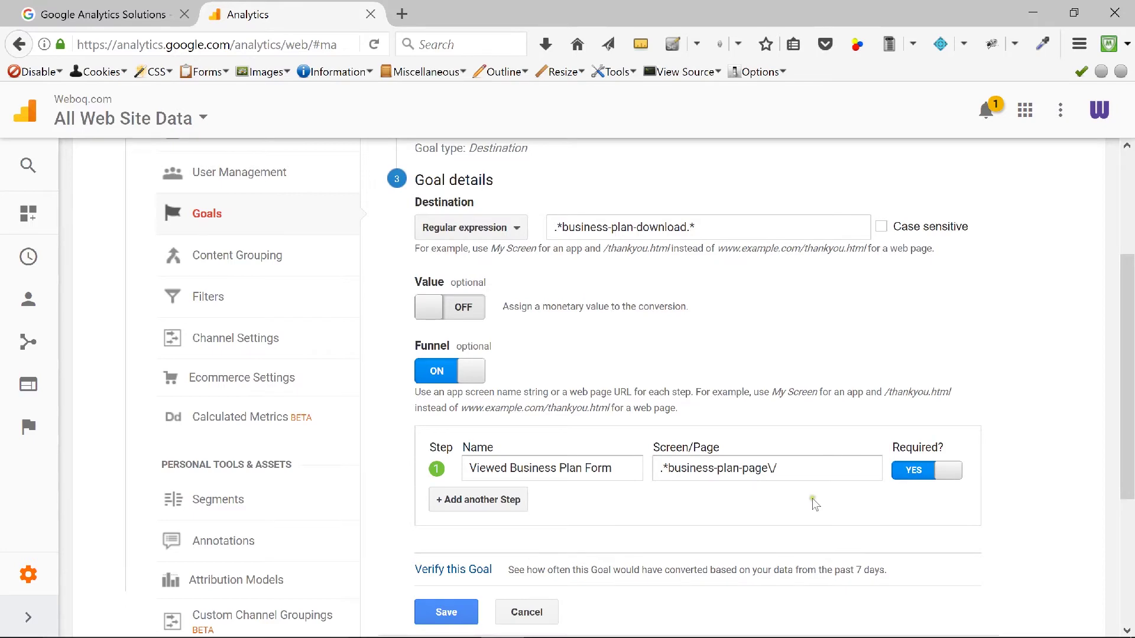
scroll(815, 504, down, 3)
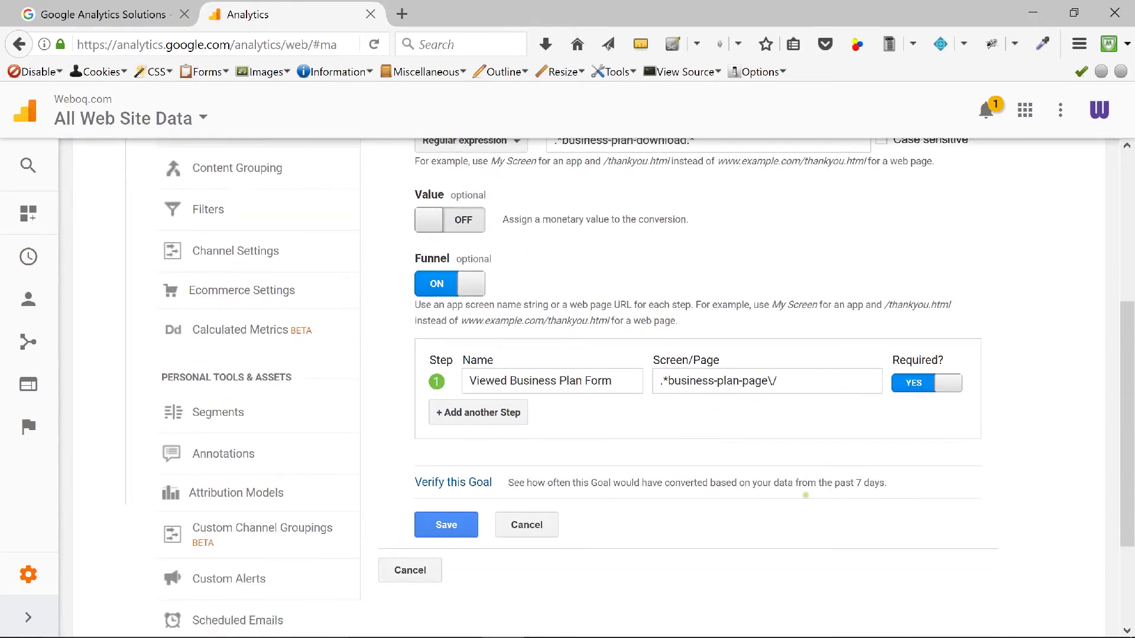
click(461, 537)
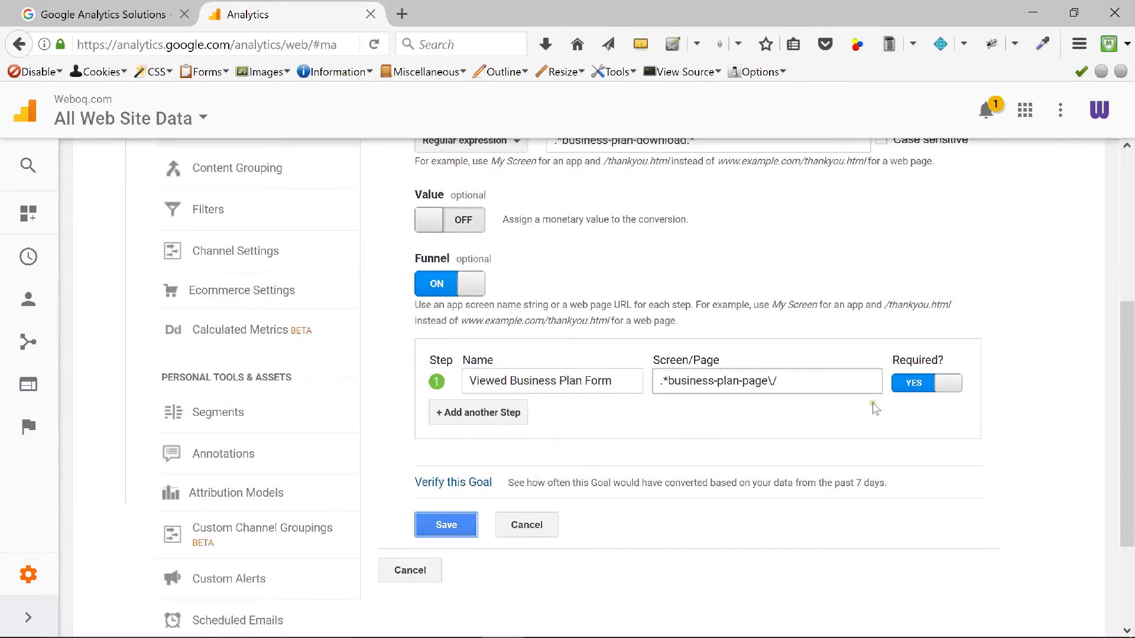
drag(1128, 396, 1119, 267)
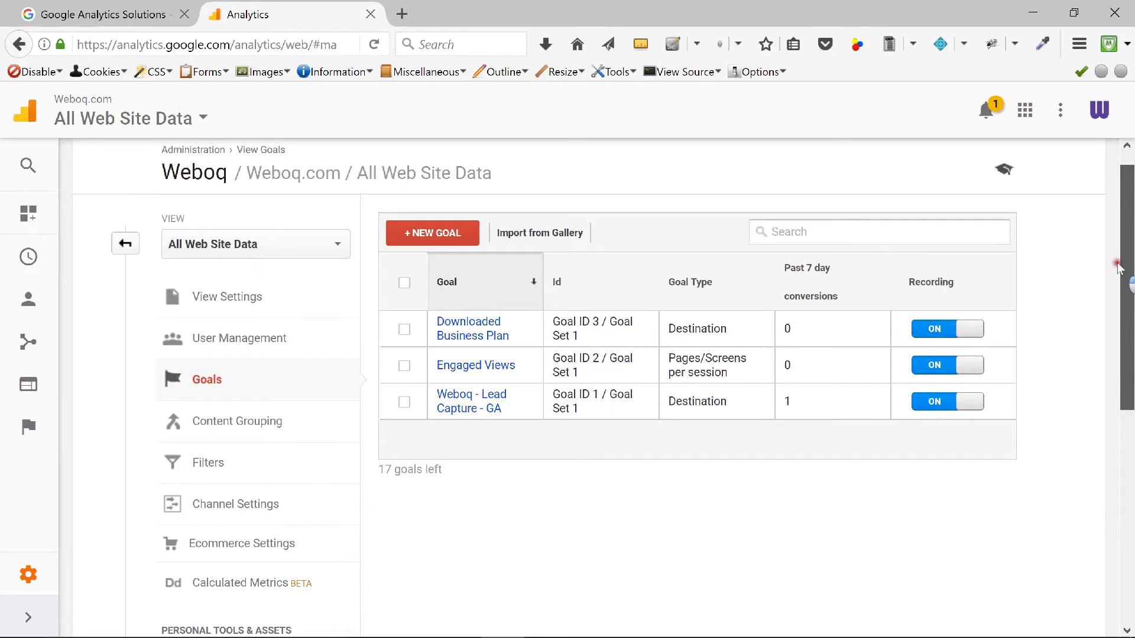
drag(1119, 267, 1119, 257)
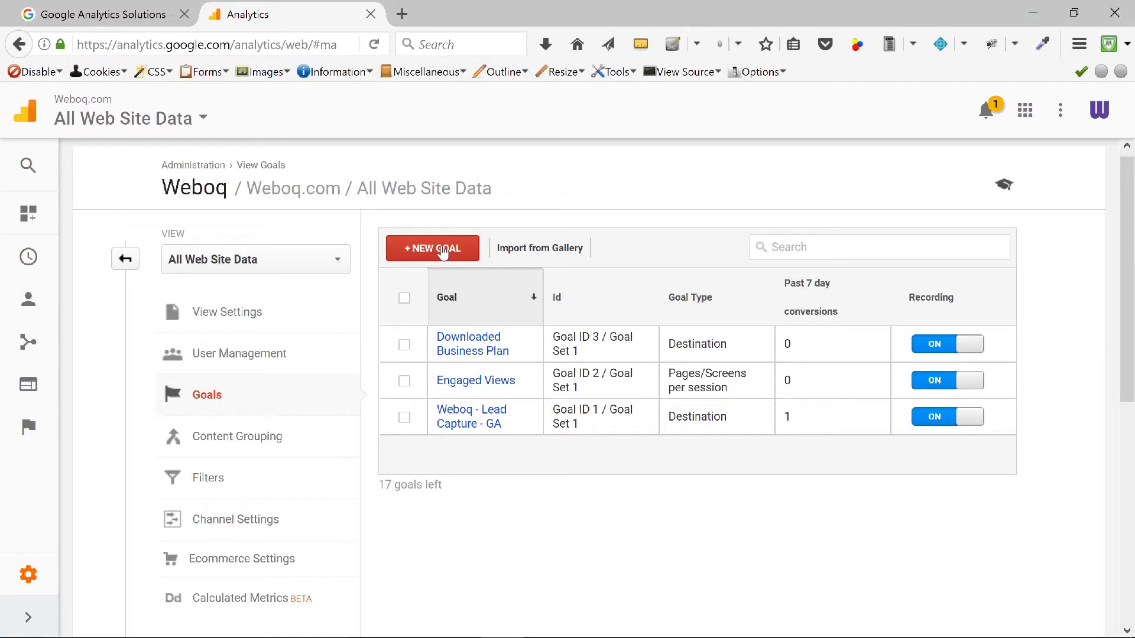
Start another new goal with the Custom setup option and continue to its description
click(433, 251)
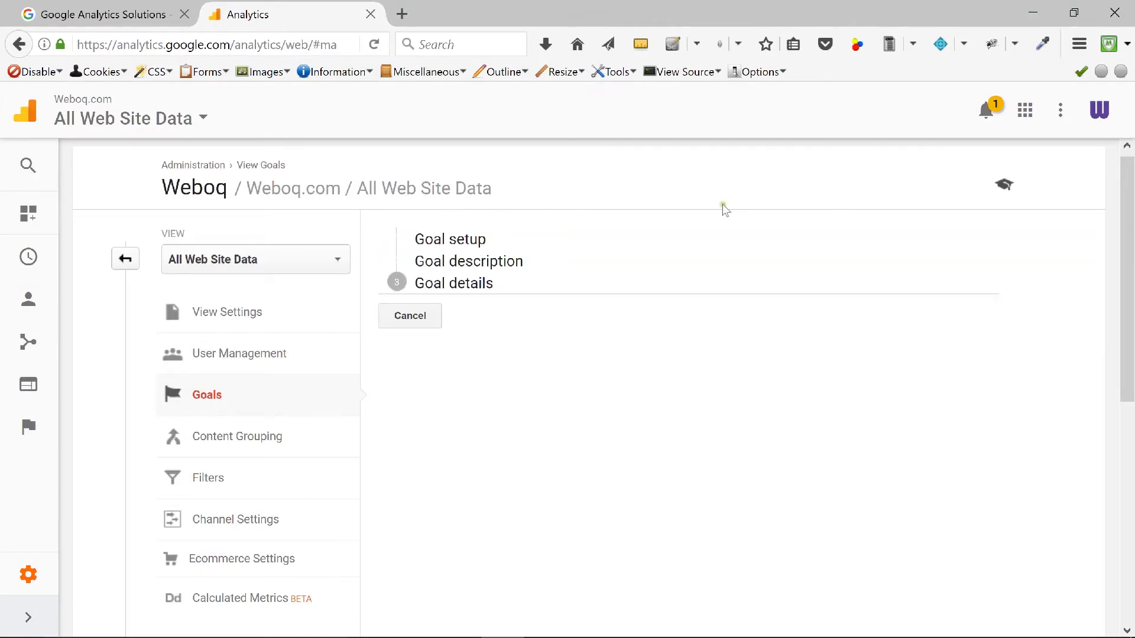
drag(1130, 232, 1124, 450)
click(433, 394)
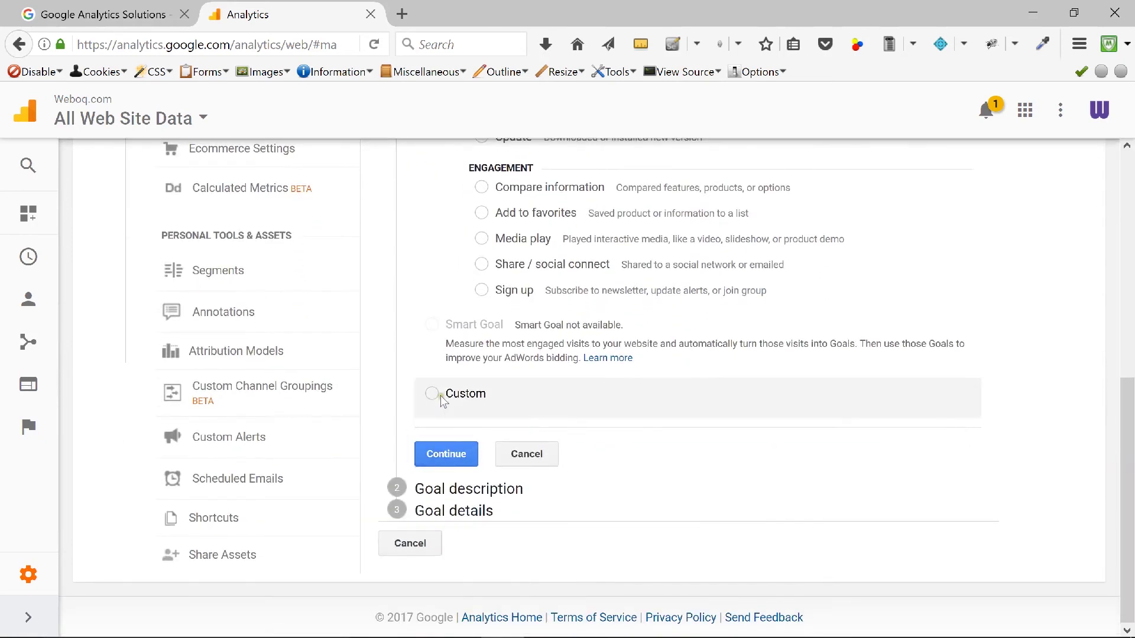
click(448, 456)
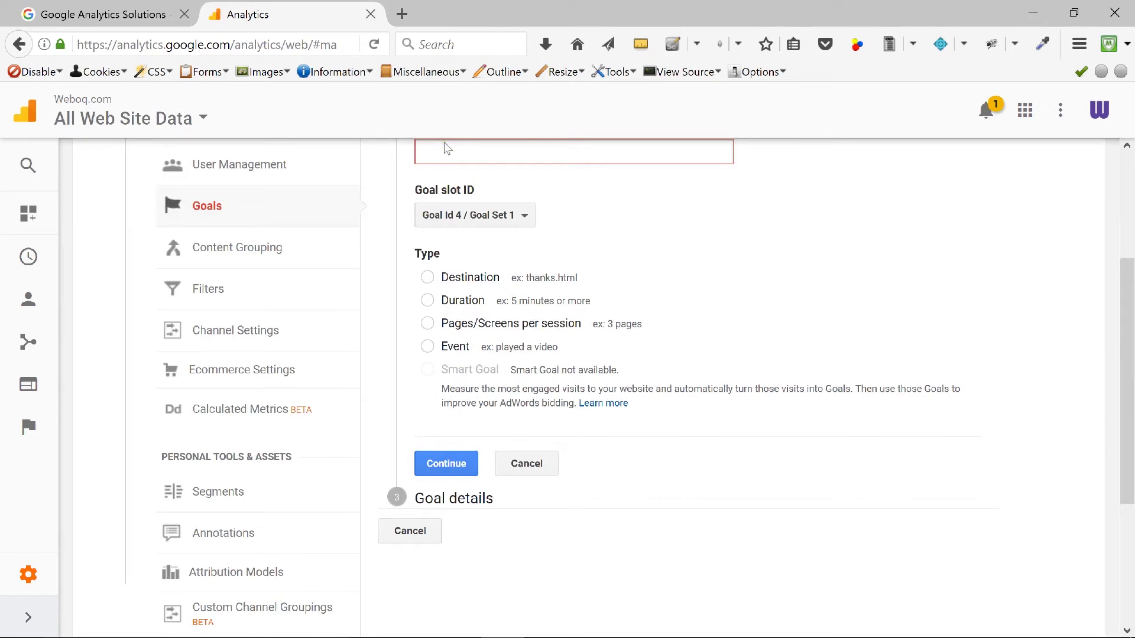
Name the goal "Online Store Sales (All Products)", set its type to Destination and continue to the goal details
text(Online Store Sales)
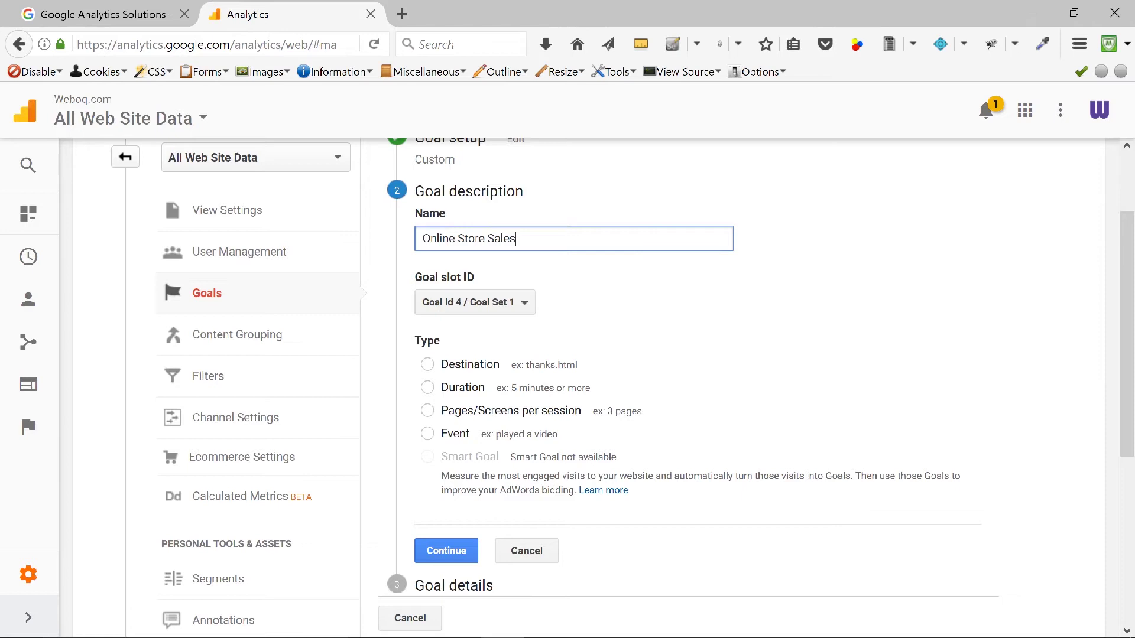
text( (All Products))
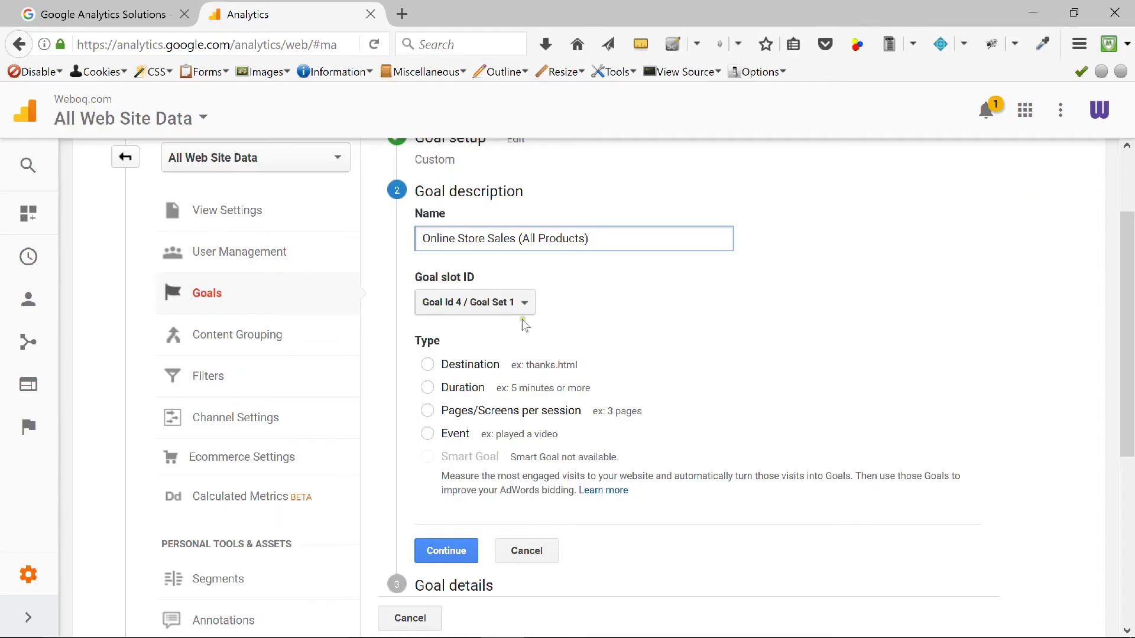
click(427, 365)
click(446, 550)
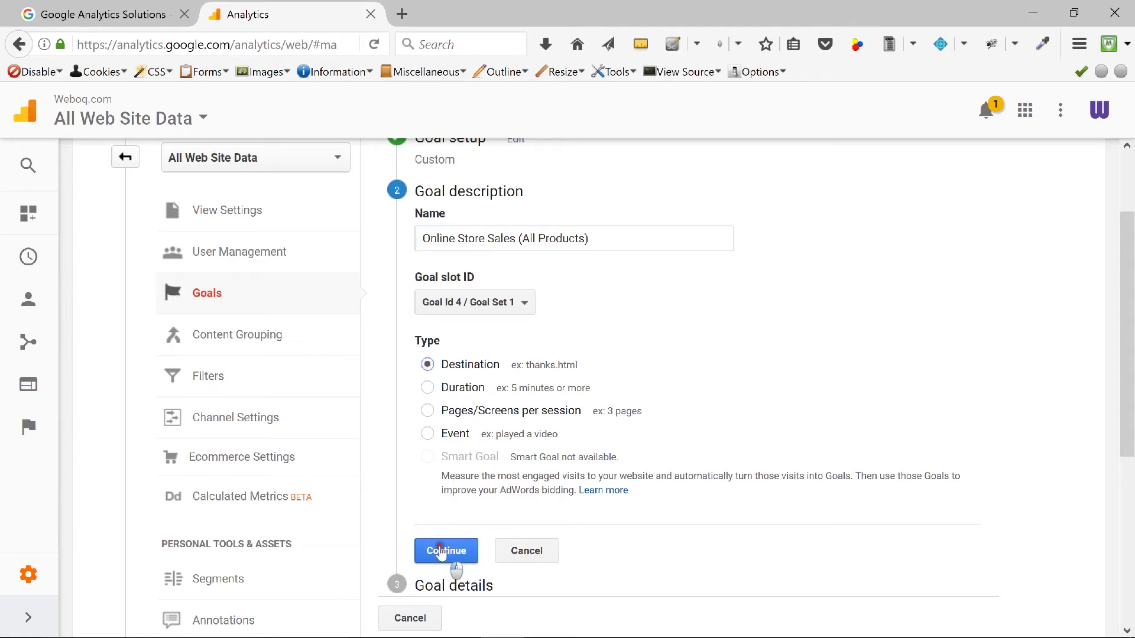
Set the online store goal's destination to match the regular expression \/store\/thanks\/
click(549, 304)
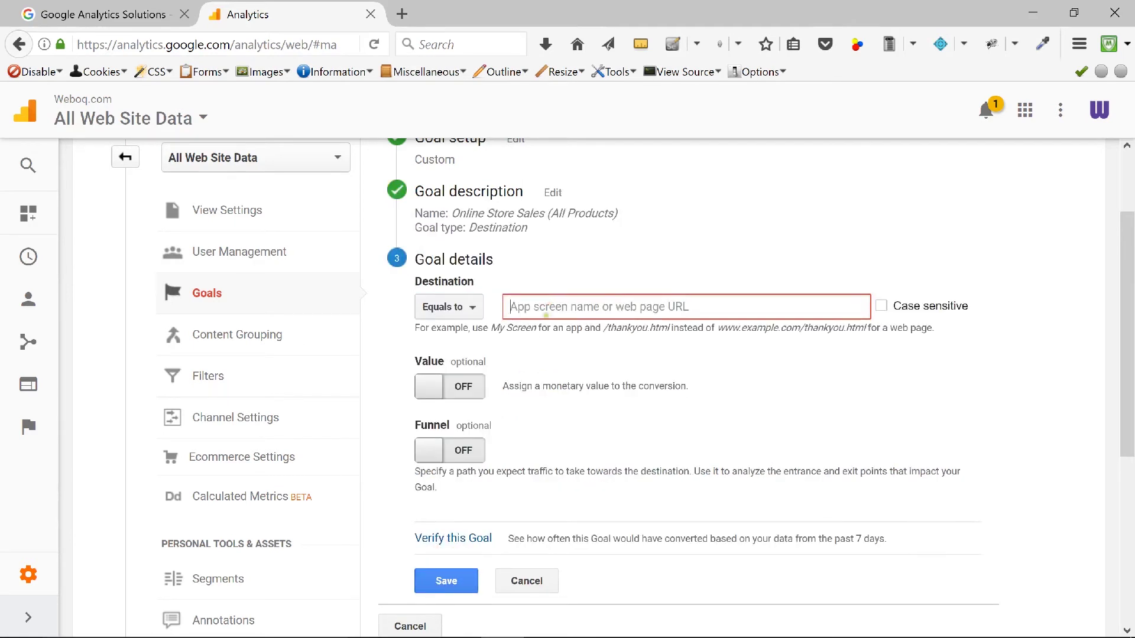
click(458, 308)
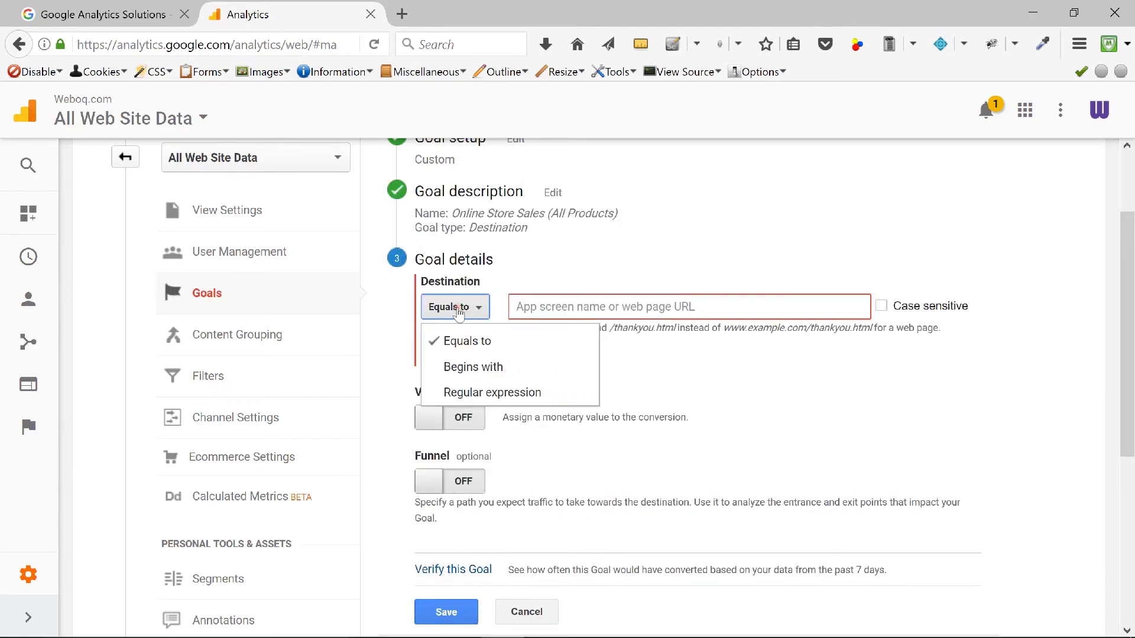
click(497, 393)
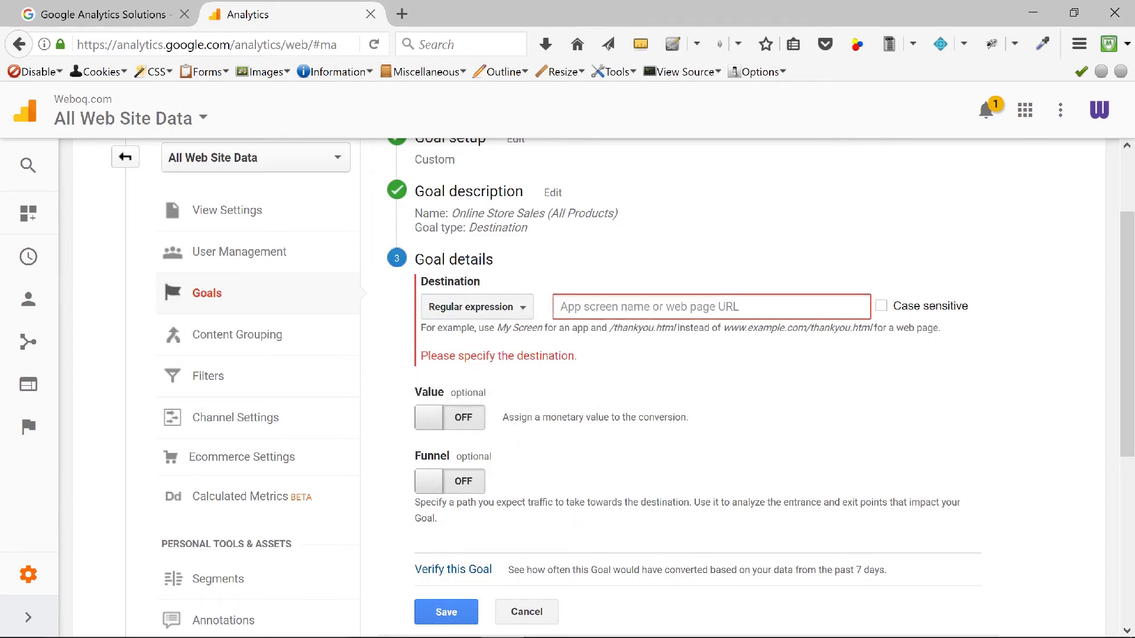
click(591, 306)
text(/)
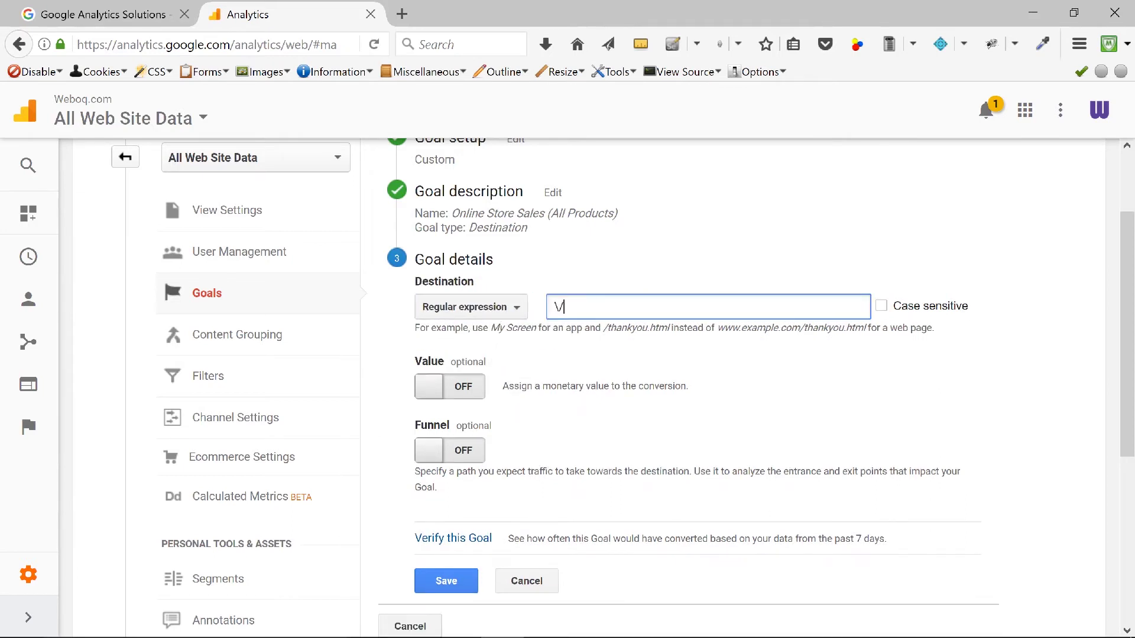
text(store\/thanks\)
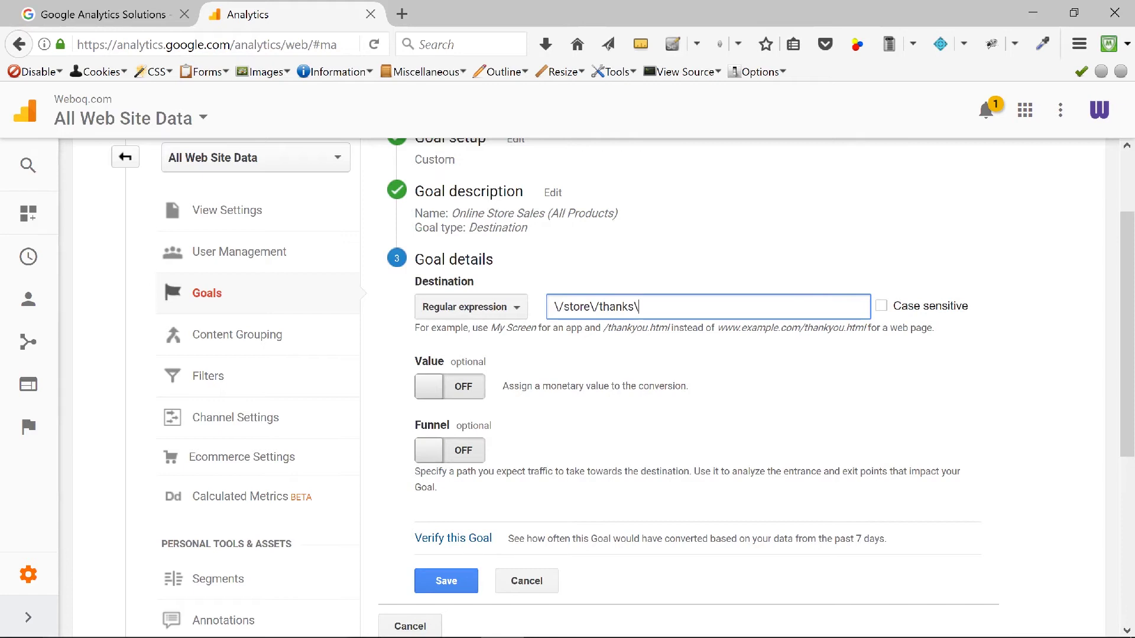
text(/)
Turn on the funnel for the online store goal and name its first step "Store Front"
scroll(1129, 306, up, 2)
drag(1129, 306, 1129, 356)
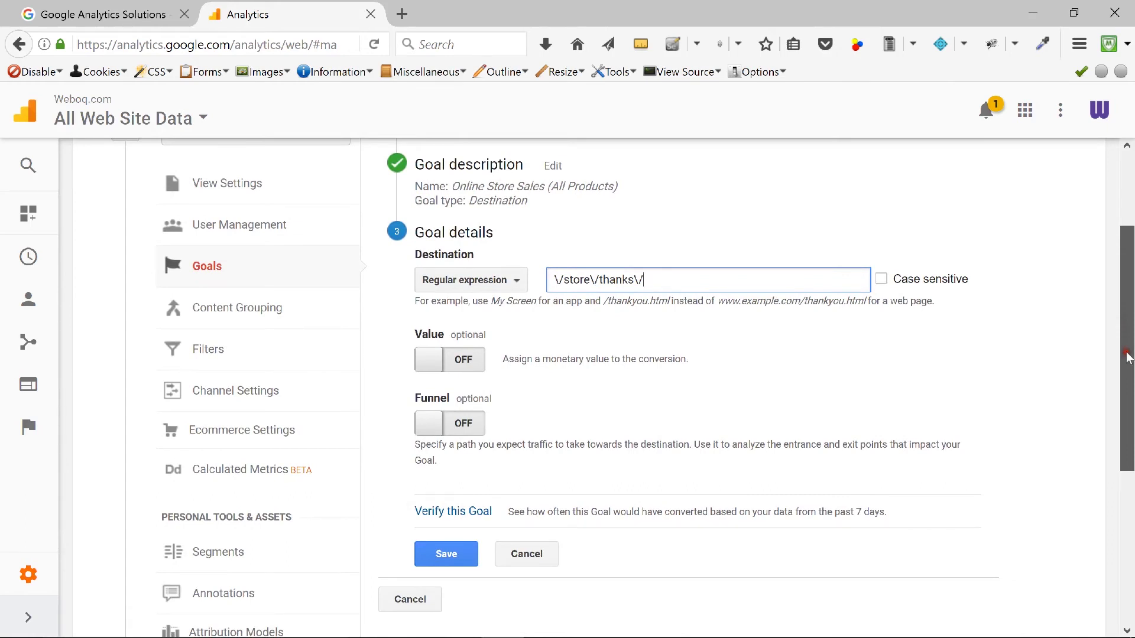
drag(1126, 357, 1126, 378)
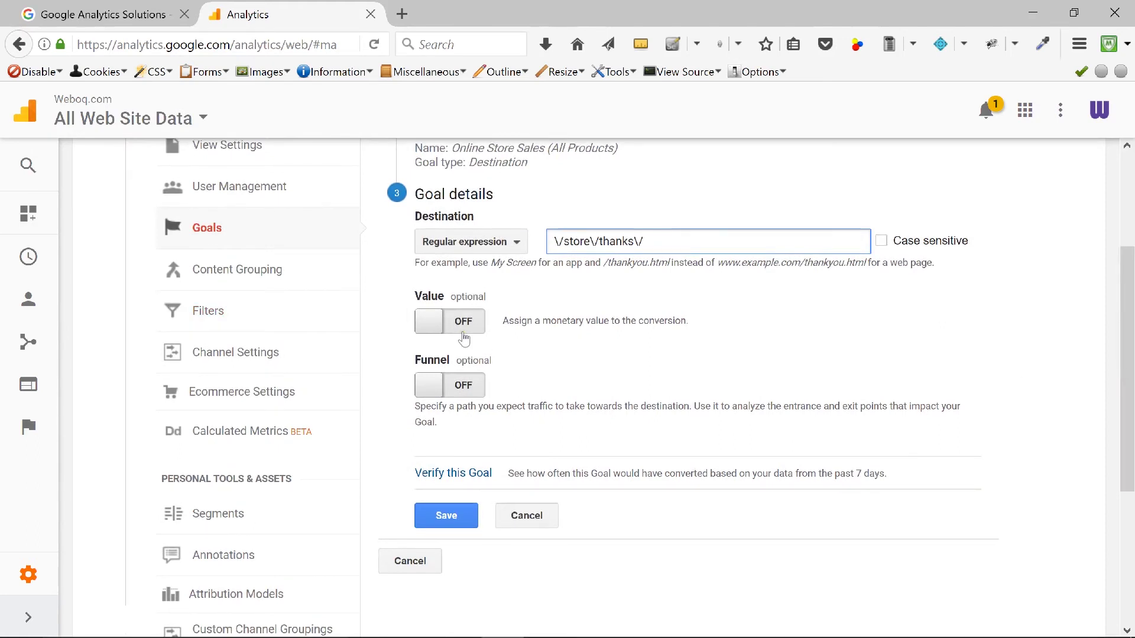
click(456, 385)
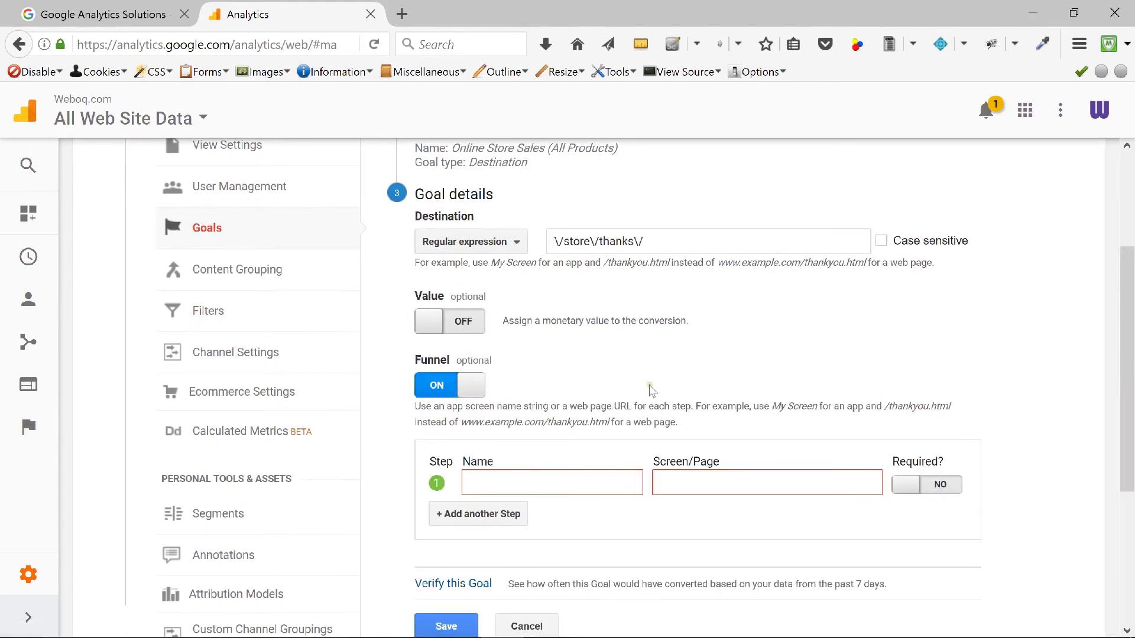
scroll(651, 390, down, 3)
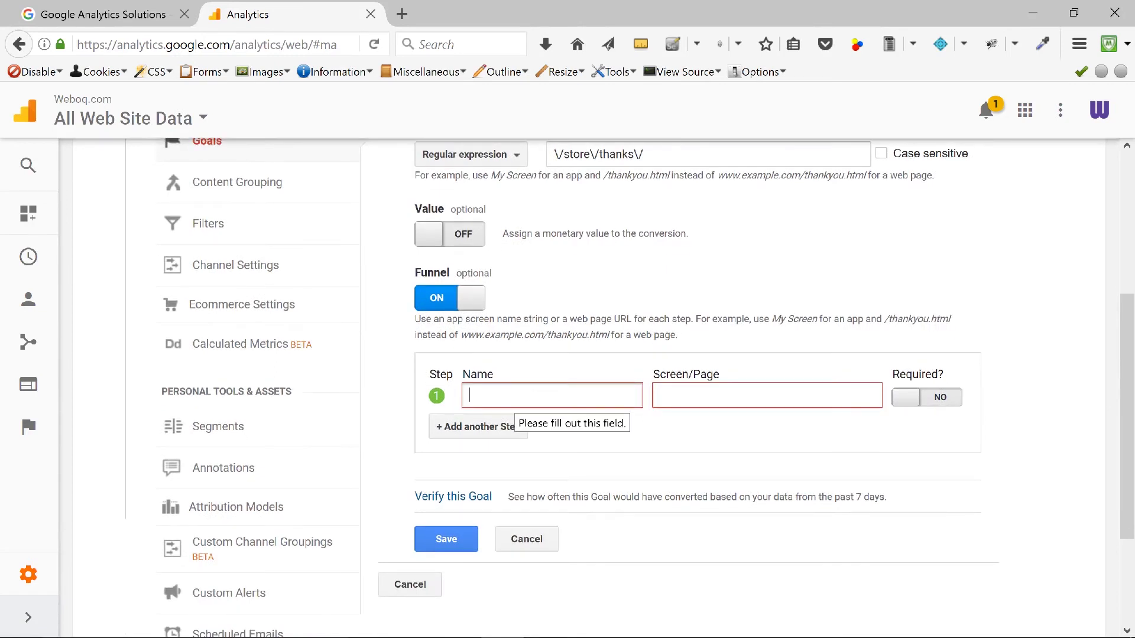
text(S)
text(to)
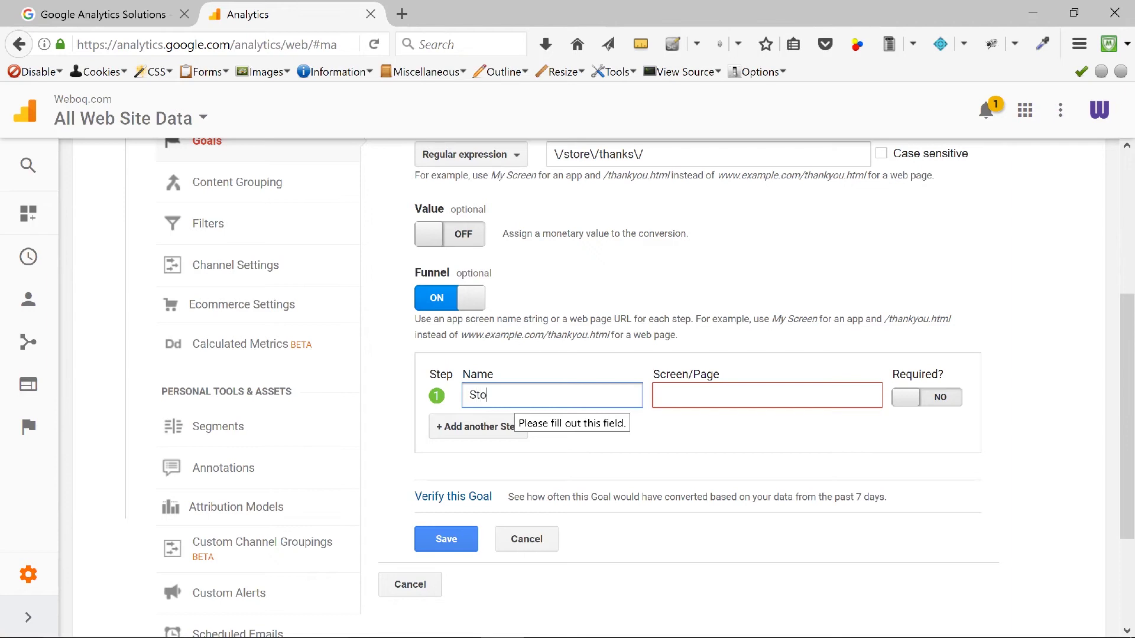
text(re Front)
Set the Store Front step's page to \/store\/category\/all-store\/ and add another funnel step
click(748, 398)
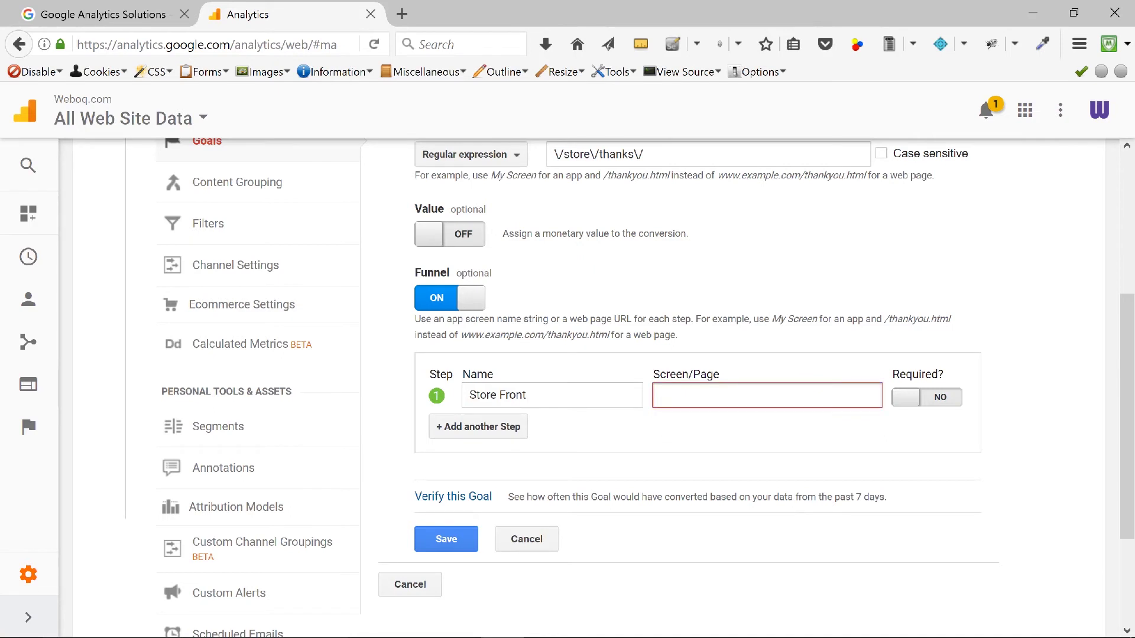
text(/store\/category)
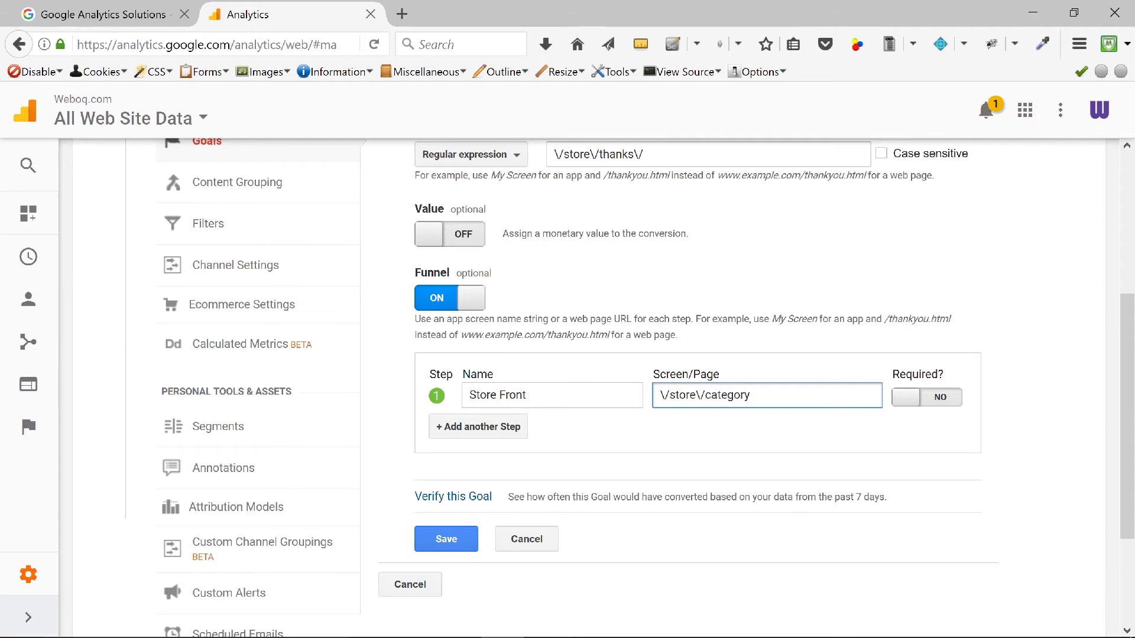
text(\/all-store\/)
click(471, 435)
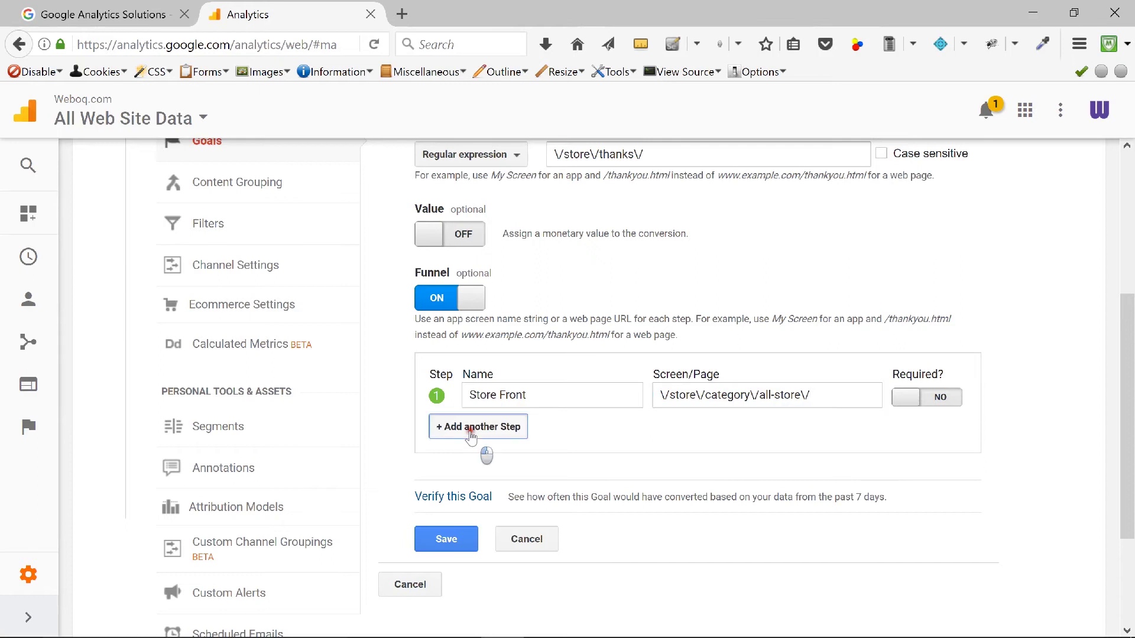
Name the second funnel step of the online store goal "Store Product"
click(500, 420)
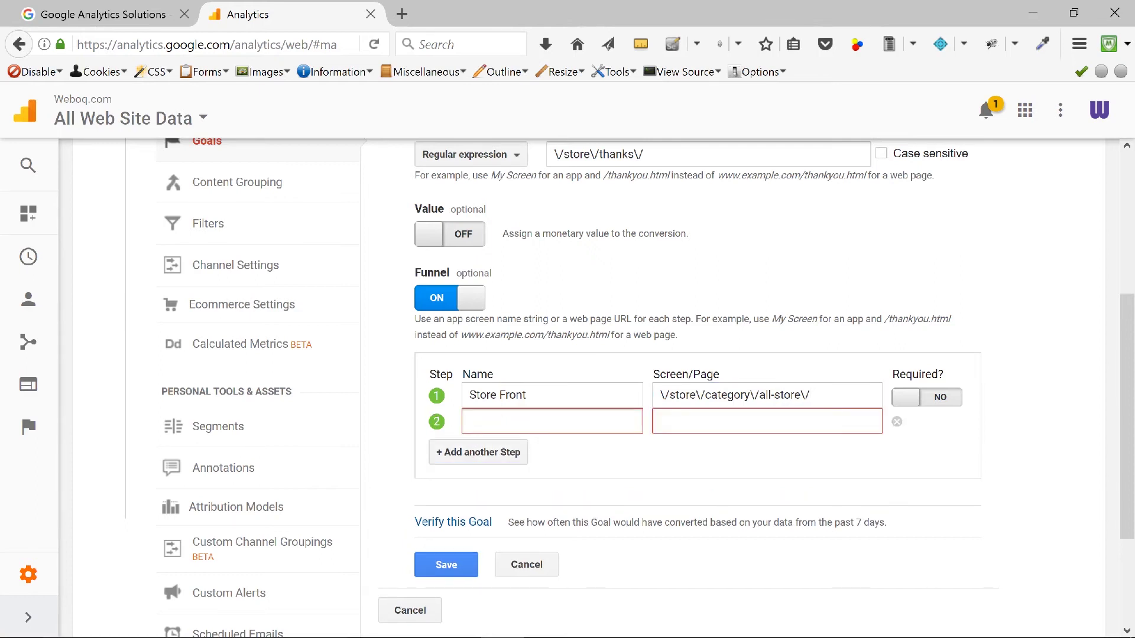
text(Store Product)
click(673, 420)
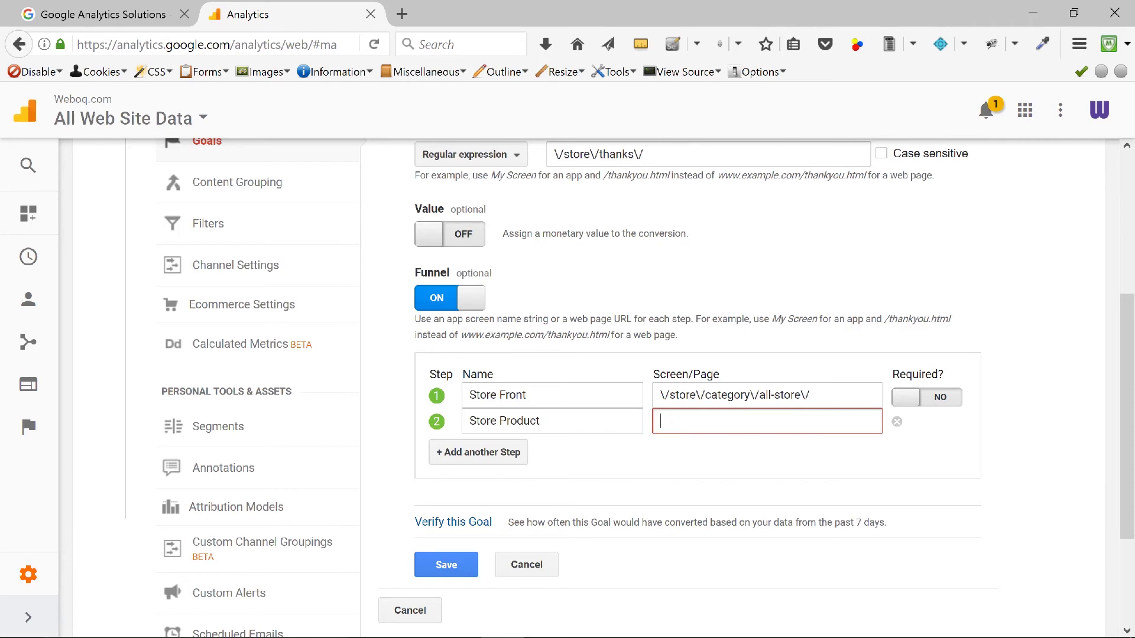
Set the Store Product step's page to the expression \/store\/(?!(category\/products|cart|checkout|confirm-order)
text(/)
key(BackSpace)
text(\/store)
key(BackSpace)
key(BackSpace)
key(BackSpace)
key(BackSpace)
key(BackSpace)
key(BackSpace)
text(\store)
key(BackSpace)
key(BackSpace)
key(BackSpace)
key(BackSpace)
key(BackSpace)
key(BackSpace)
text(/store\/(?!(category)
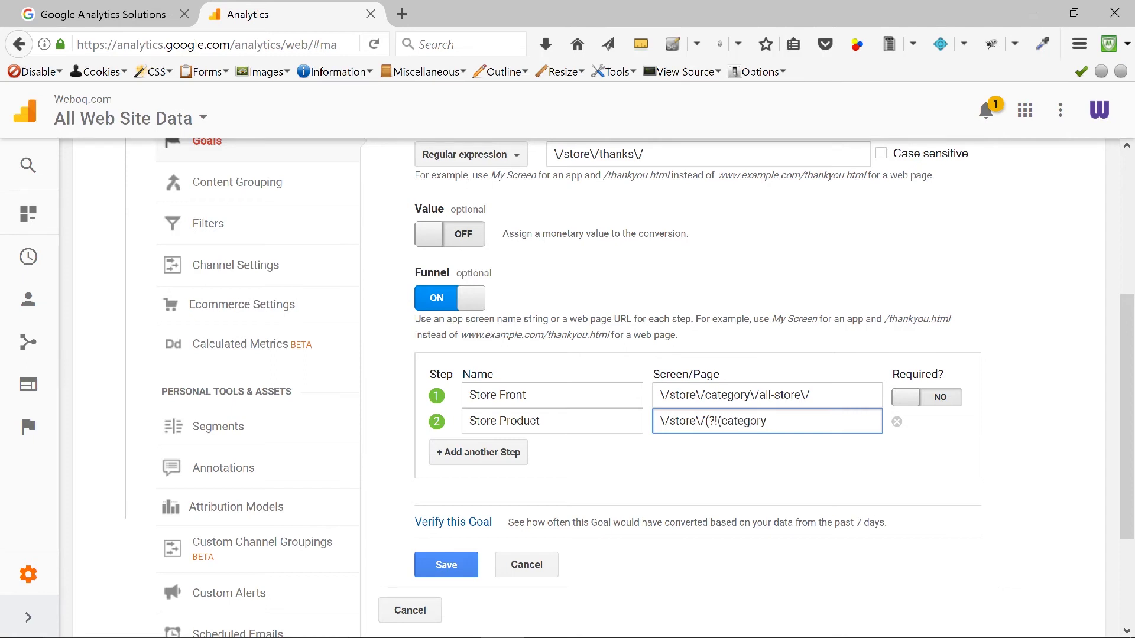
text(\/products)
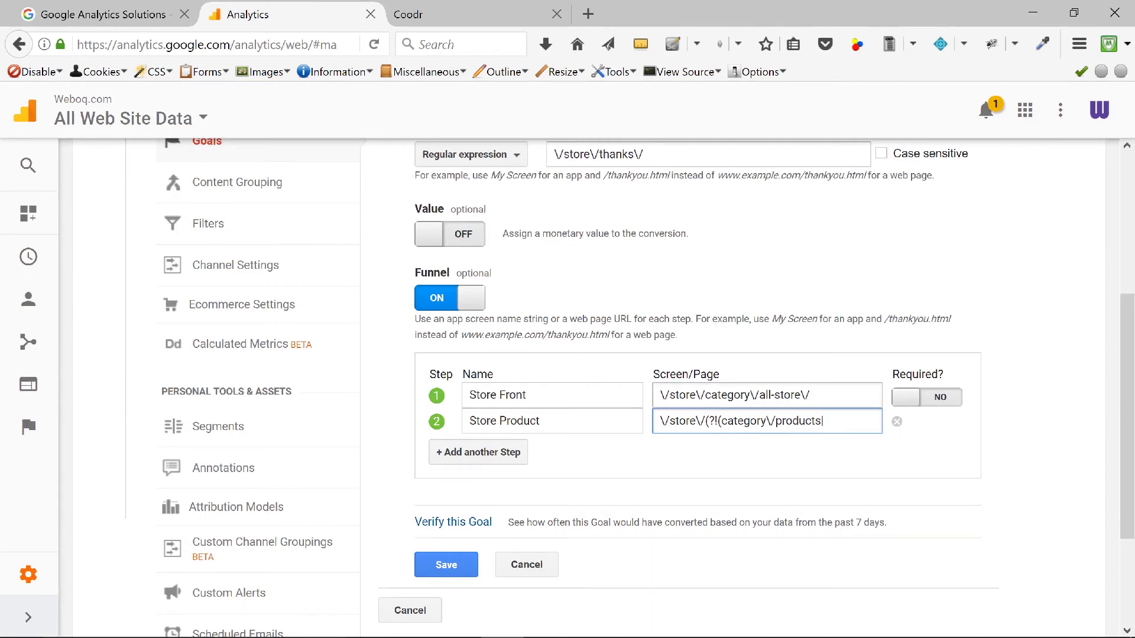
text(|cart|checkout|c)
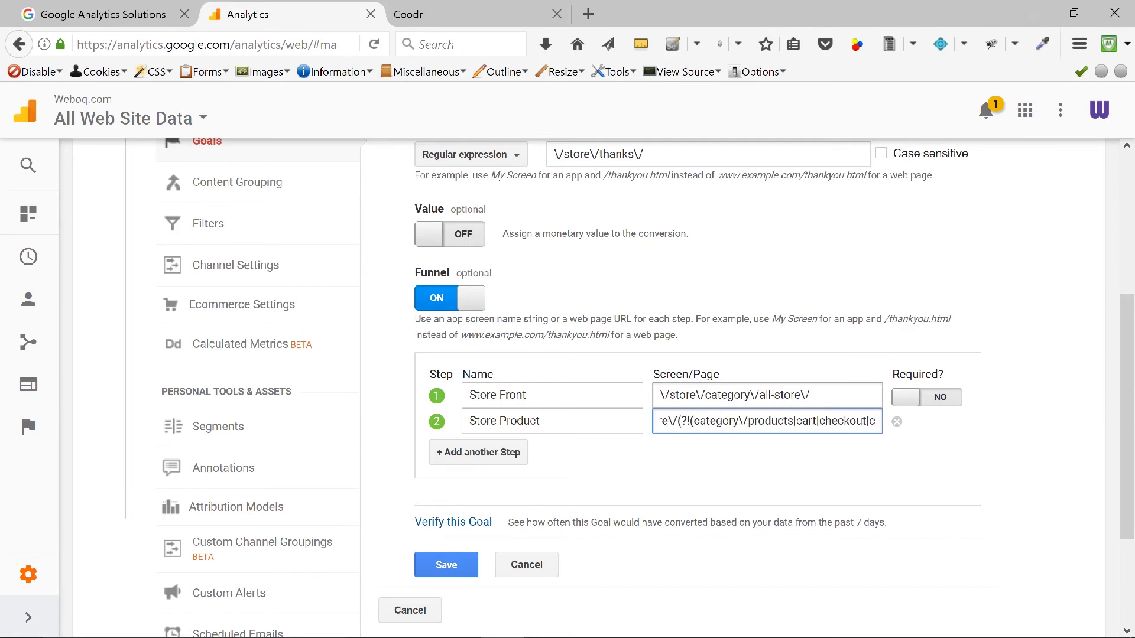
text(onfirm-order)
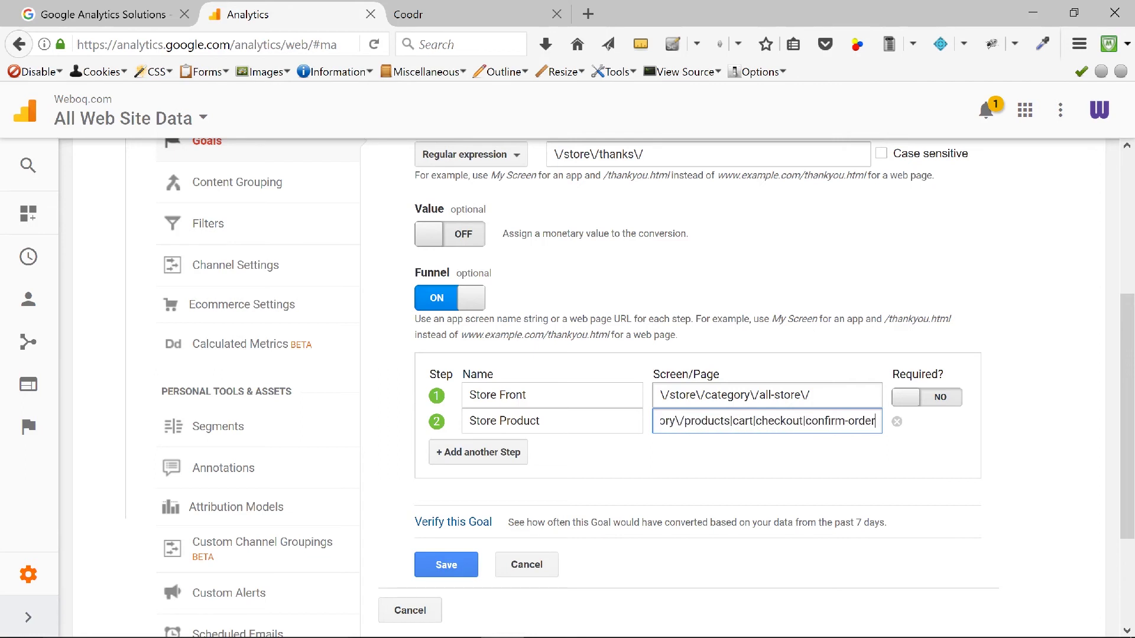
text())
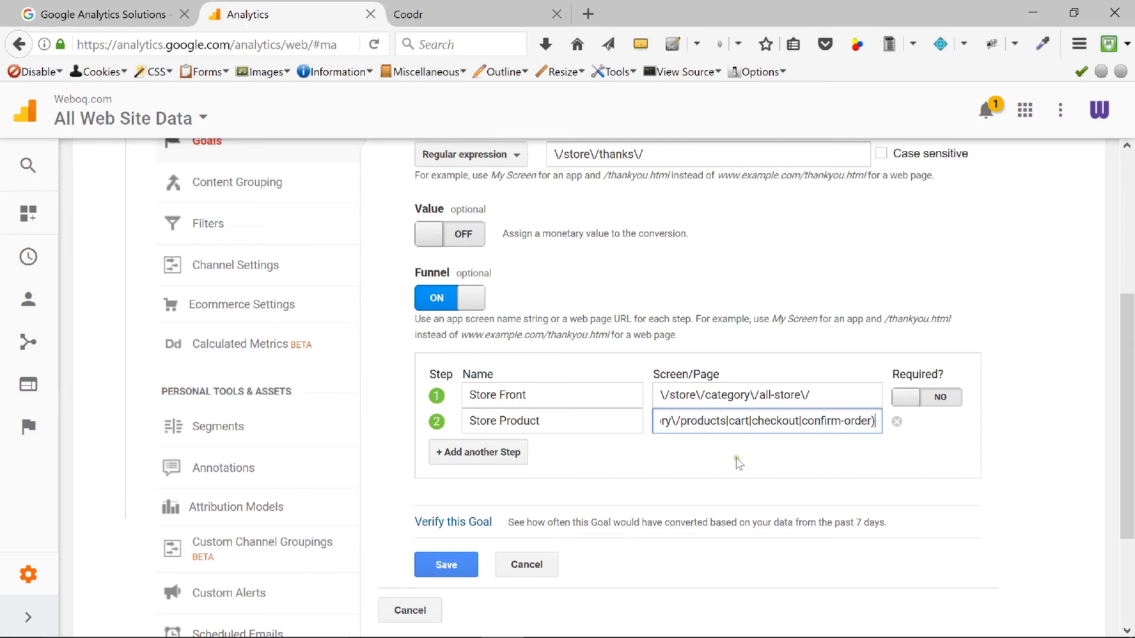
Add a third funnel step named "Store Cart" with the page \/store\/cart\/
click(470, 459)
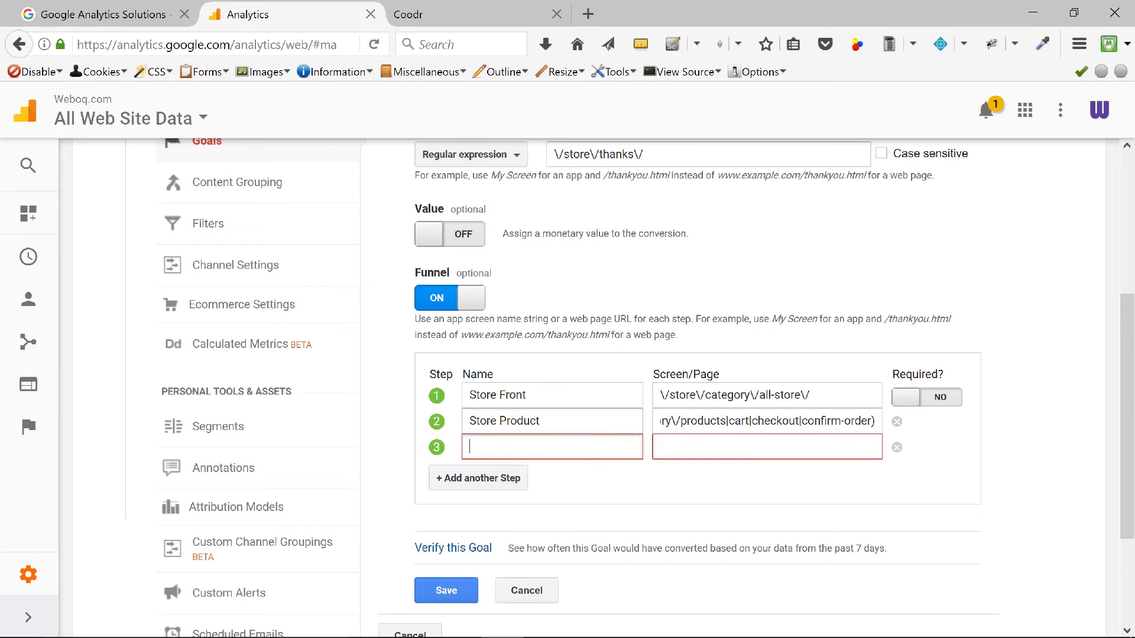
click(552, 447)
text(Store Cart)
click(685, 452)
text(\/store\)
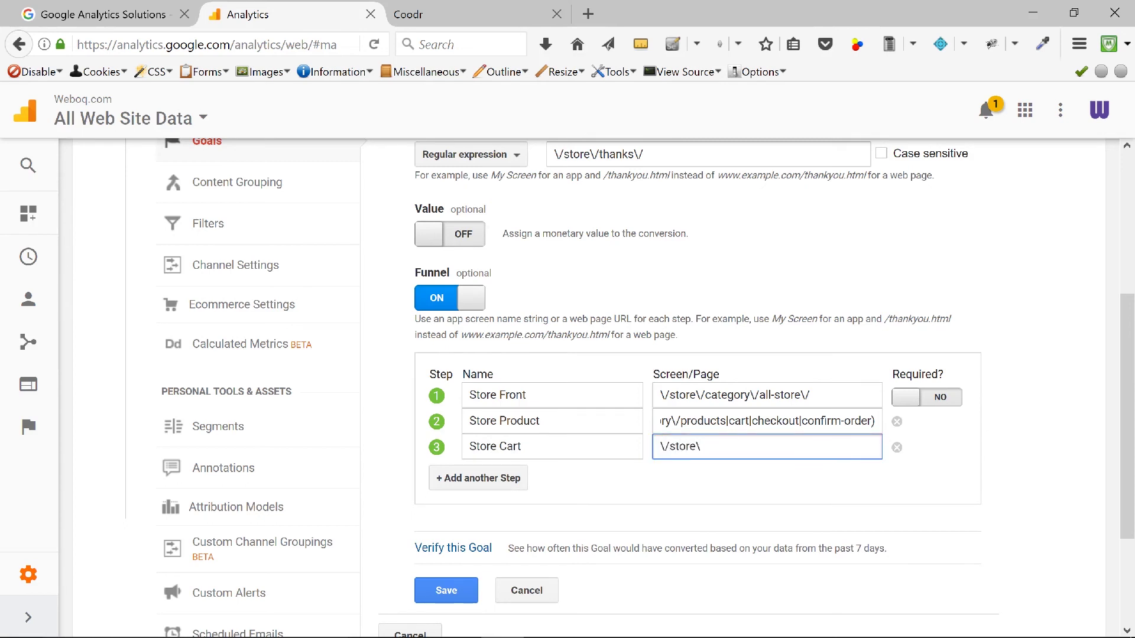
text(/cart\/)
Add a fourth funnel step named "Store Checkout" with the page \/store\/checkout\/
click(479, 478)
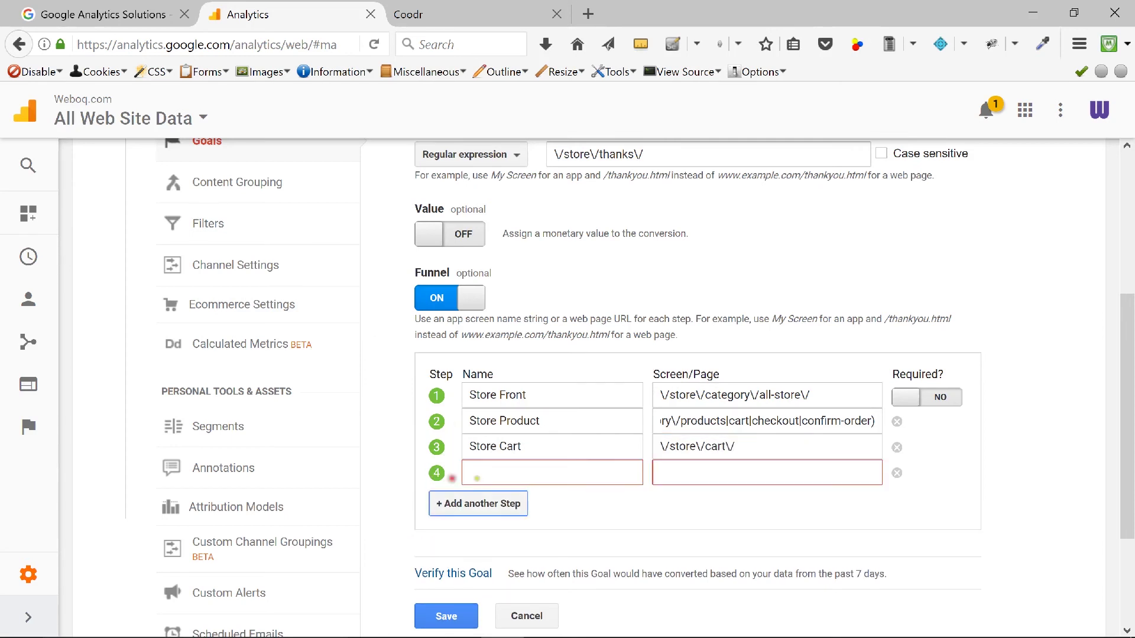
text(S)
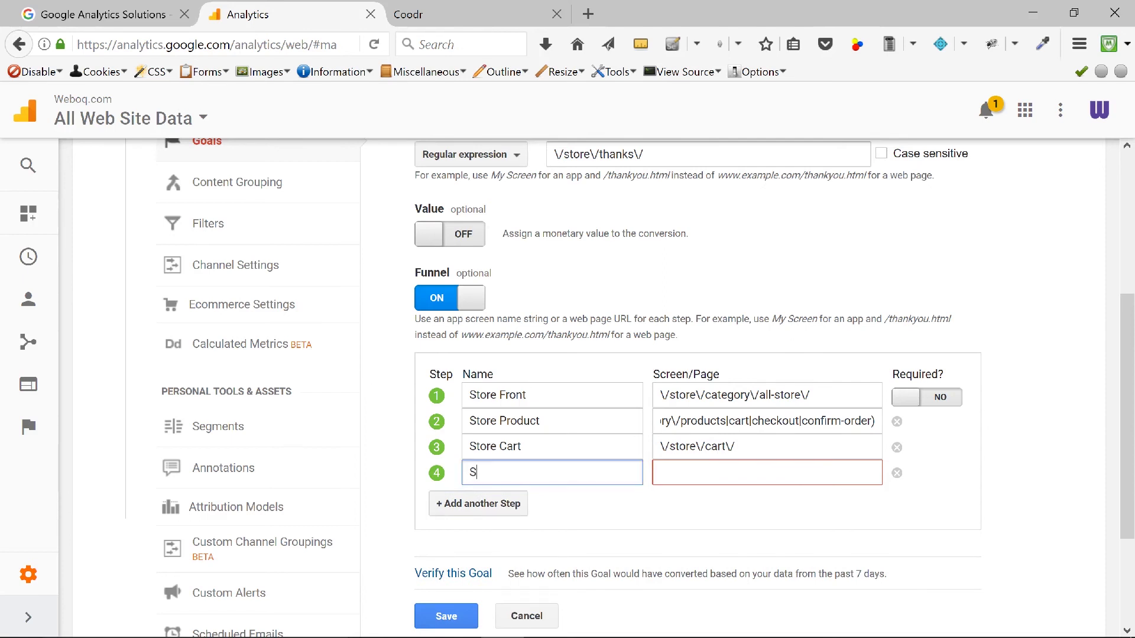
text(tore Checkout)
click(672, 473)
text(/store\/checkout\/)
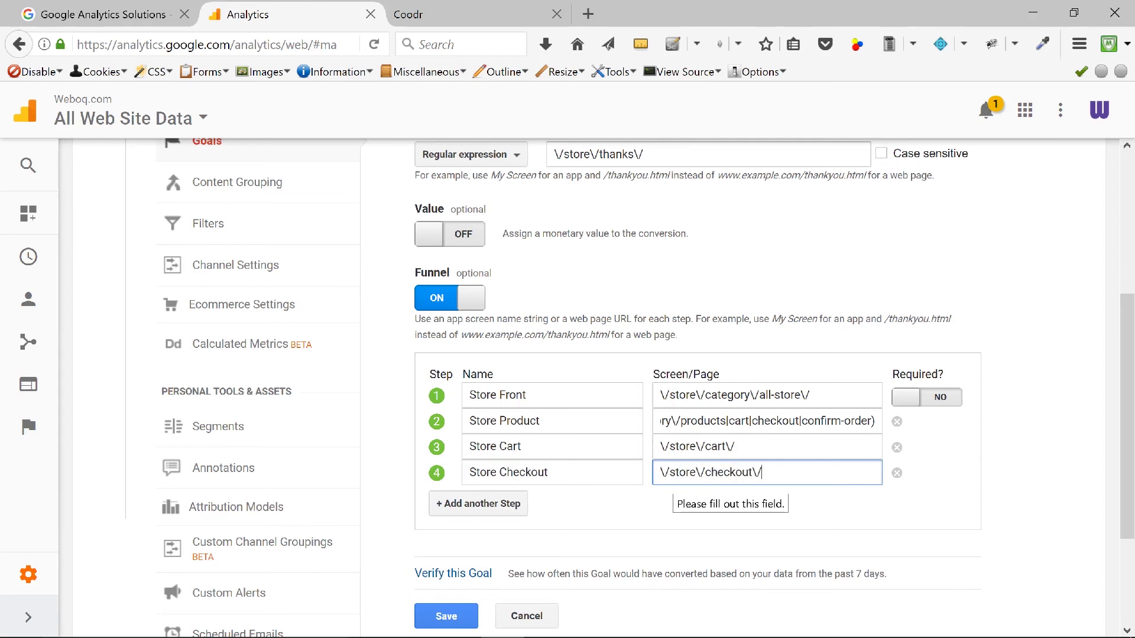
Add a fifth funnel step named "Store Confirm Order" with the page \/store\/confirm-order\/
click(453, 504)
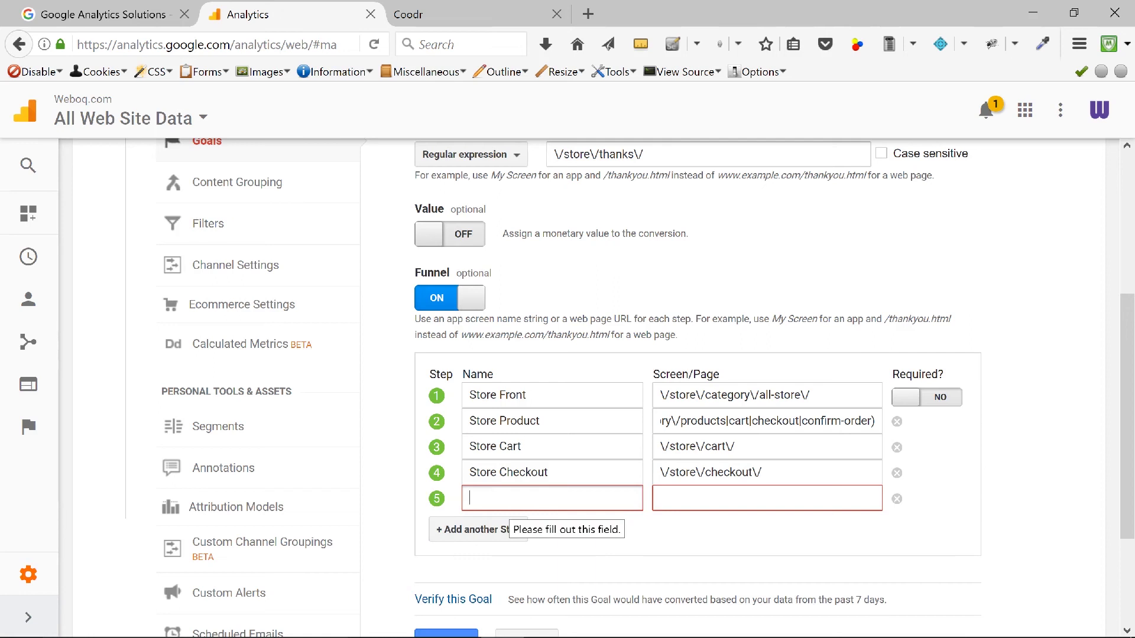
click(508, 498)
text(Store Confirm Order)
click(676, 495)
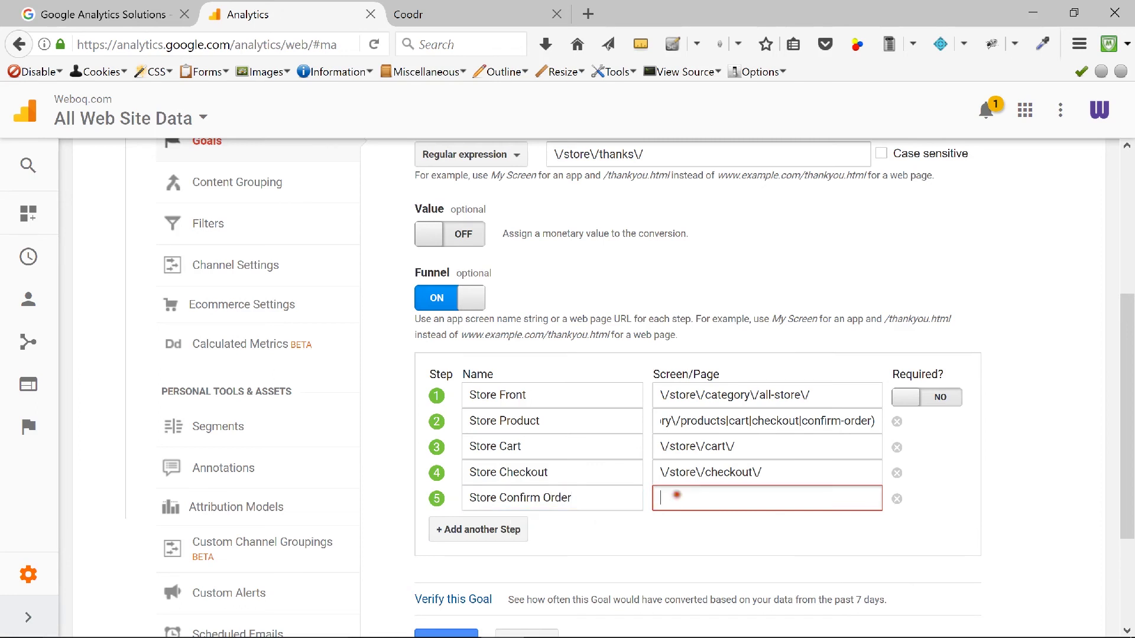
text(/store\\)
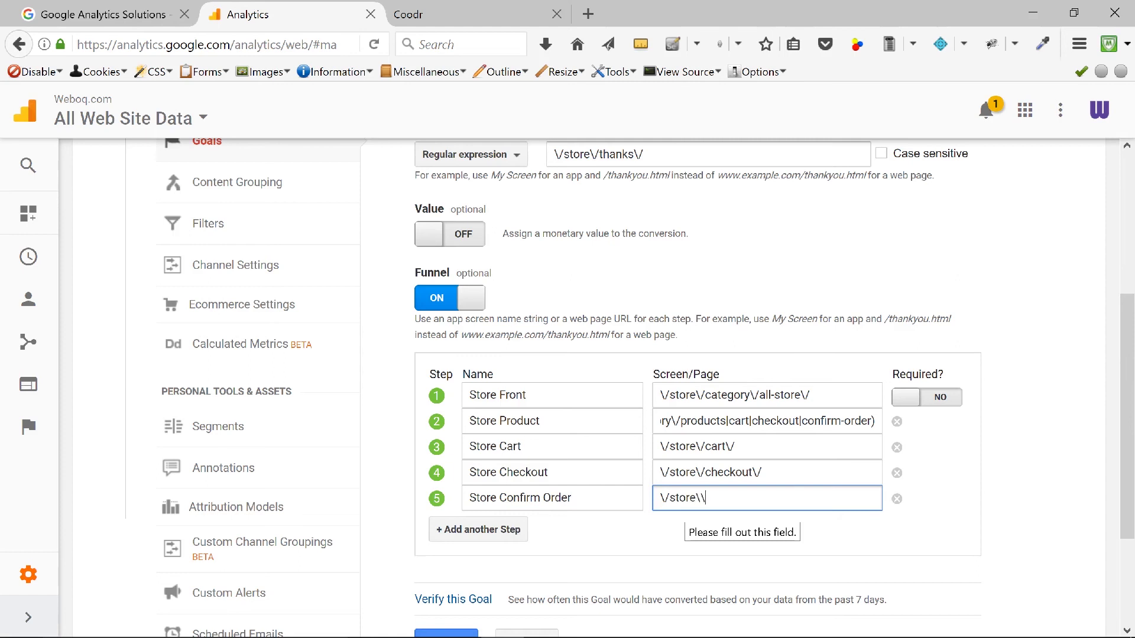
key(BackSpace)
text(/confirmp)
key(BackSpace)
text(-order\/)
click(601, 538)
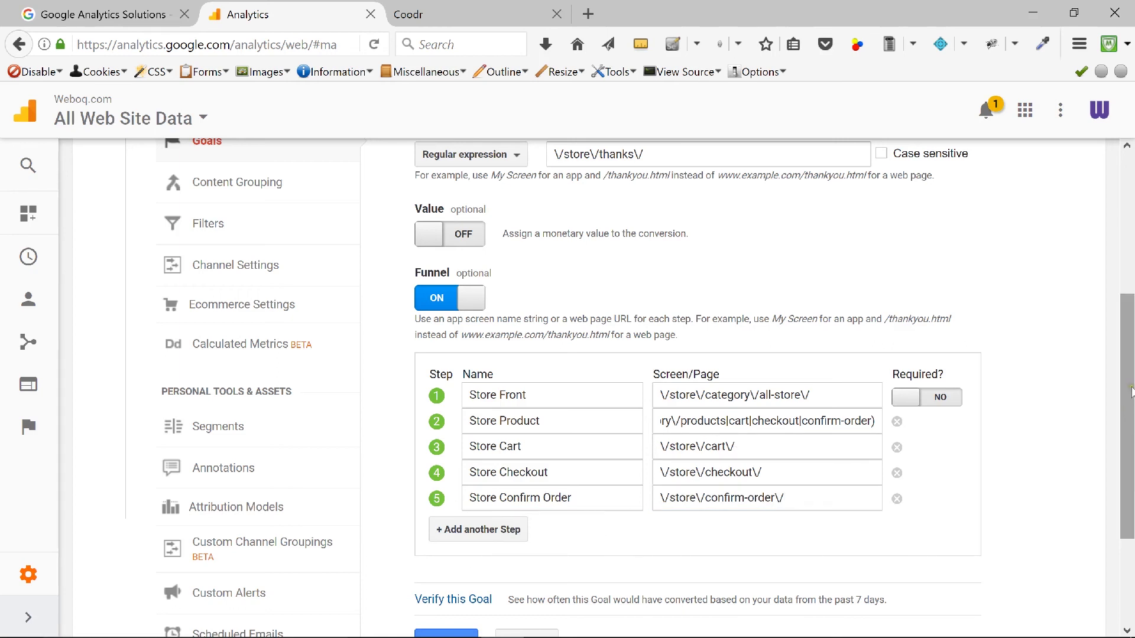
Review the page expressions of all the funnel steps, from Store Front to Store Confirm Order
scroll(1130, 393, down, 2)
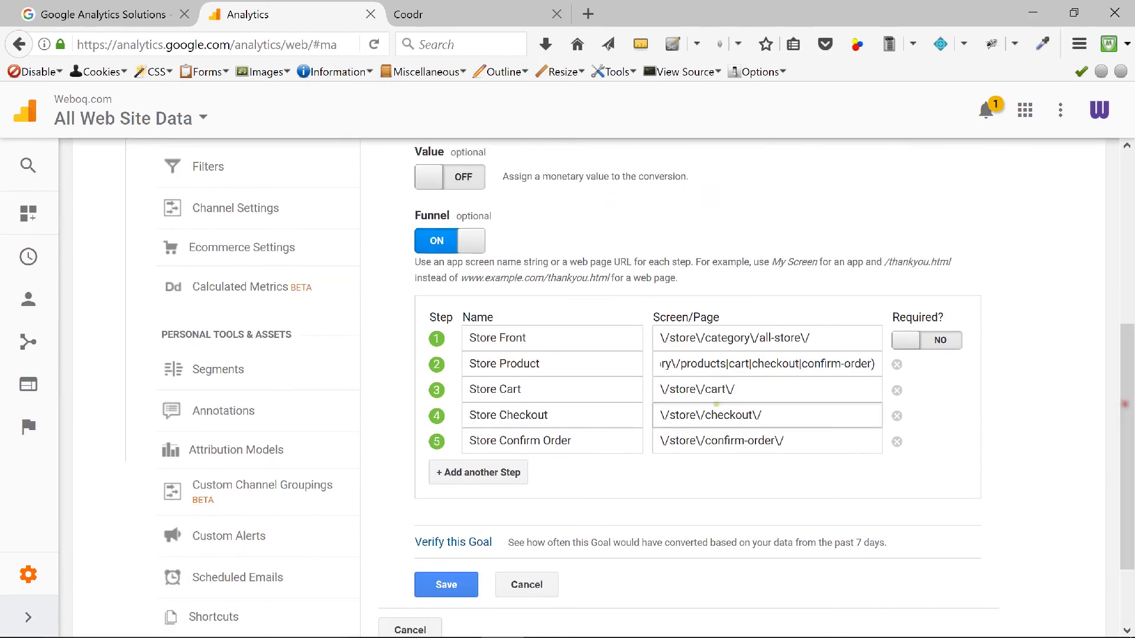
drag(716, 366, 633, 365)
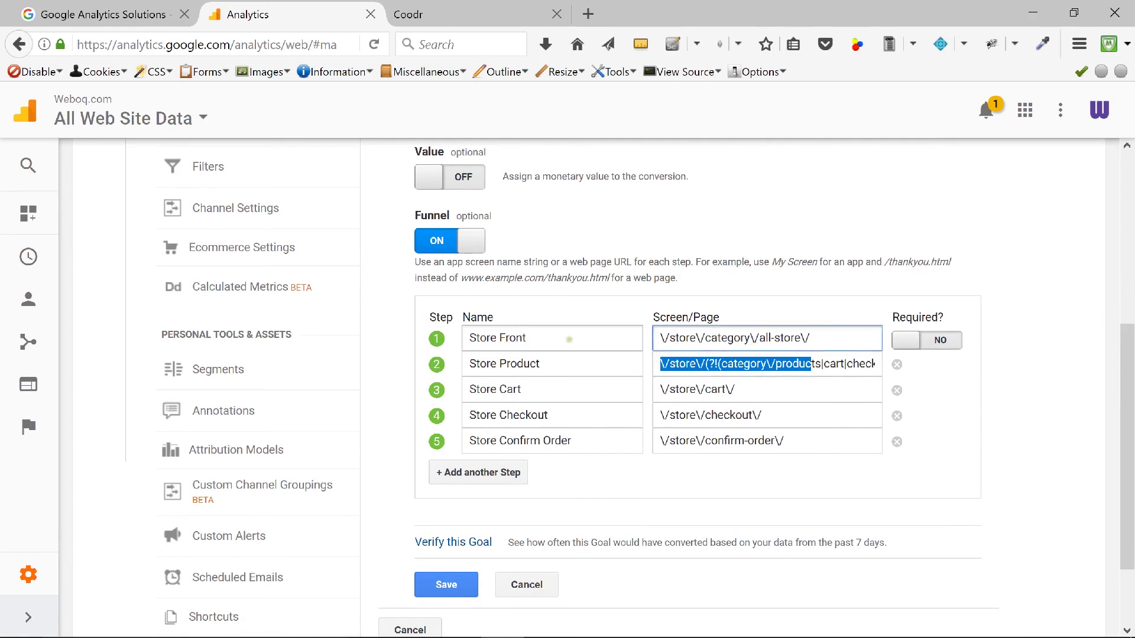
drag(814, 338, 638, 330)
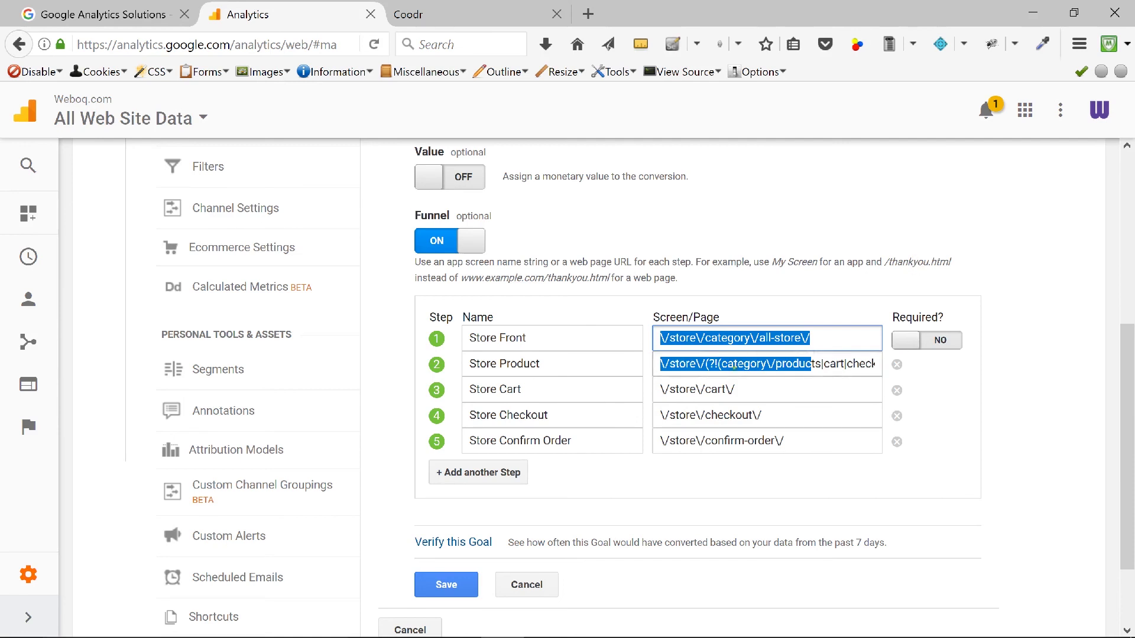
click(729, 364)
drag(718, 364, 876, 361)
key(shift+End)
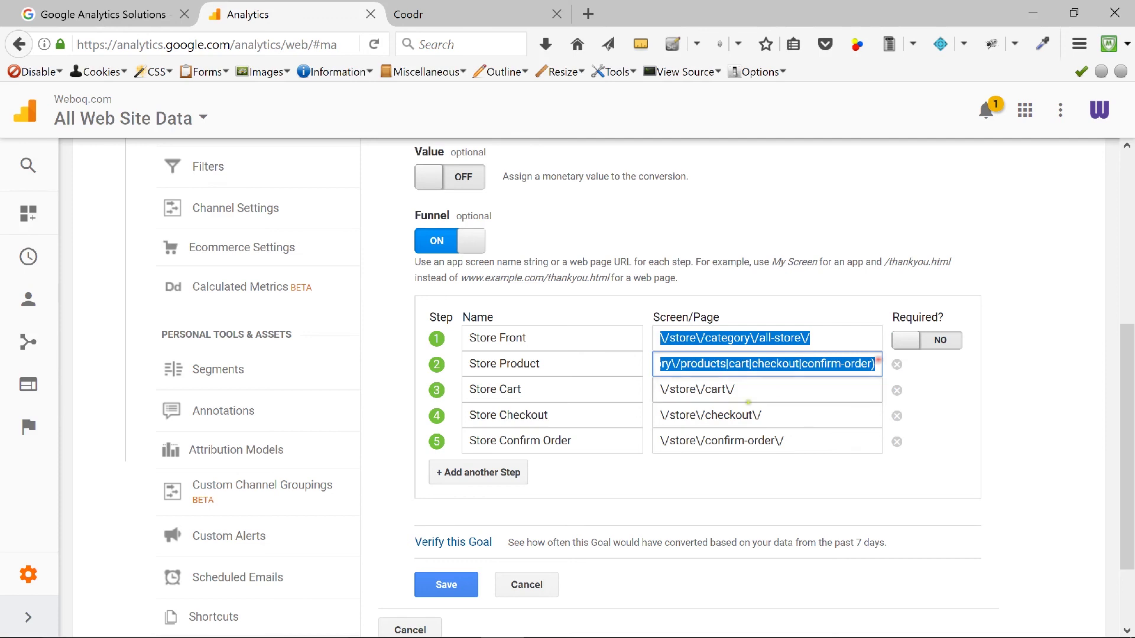
drag(741, 389, 651, 389)
drag(767, 419, 640, 411)
drag(785, 440, 611, 433)
Save the online store sales goal with its funnel and view the list of goals
scroll(602, 494, down, 3)
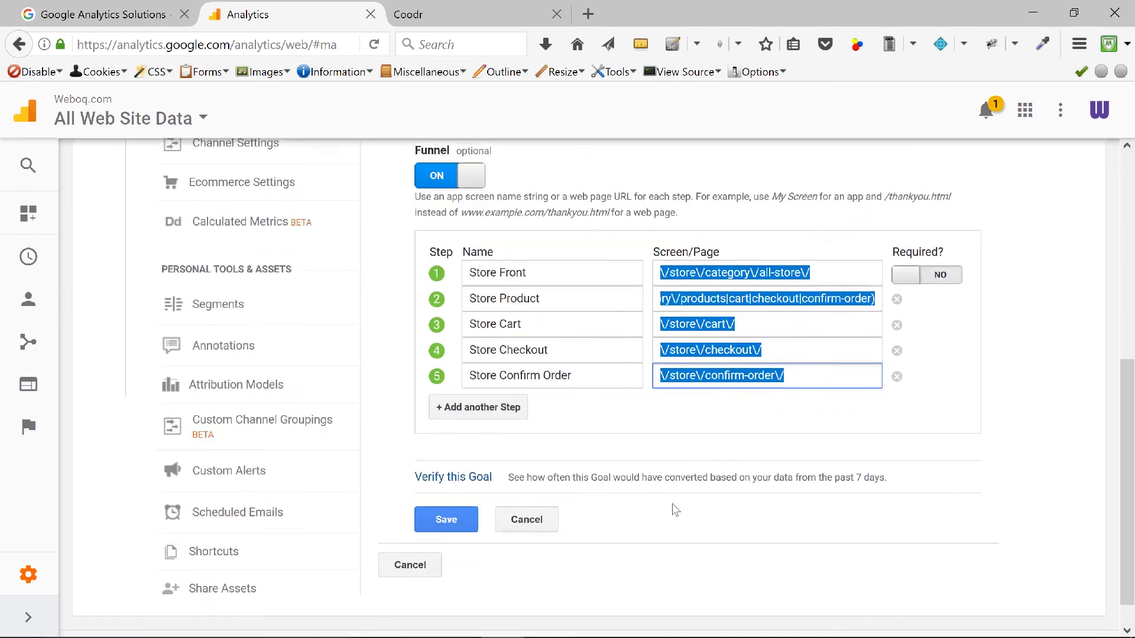
click(432, 500)
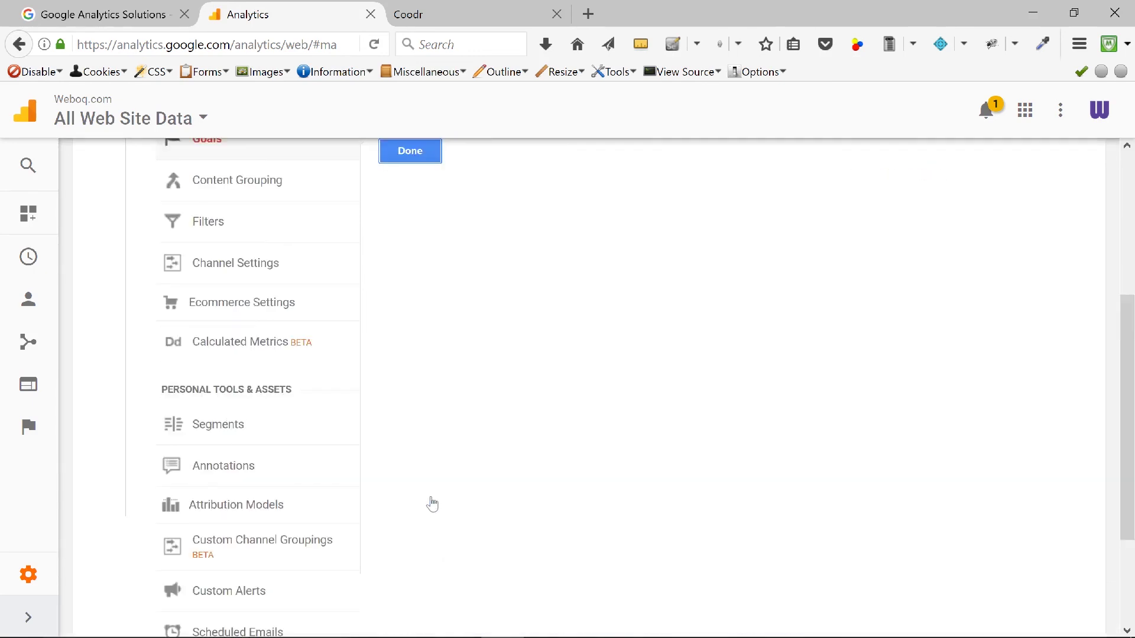
drag(1128, 369, 1122, 252)
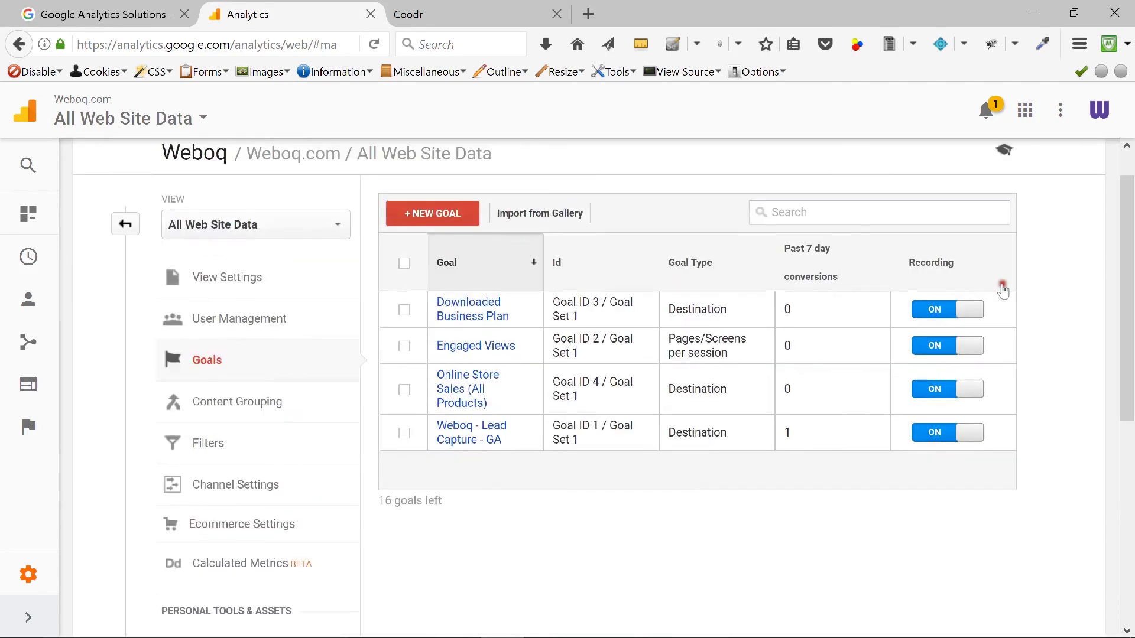